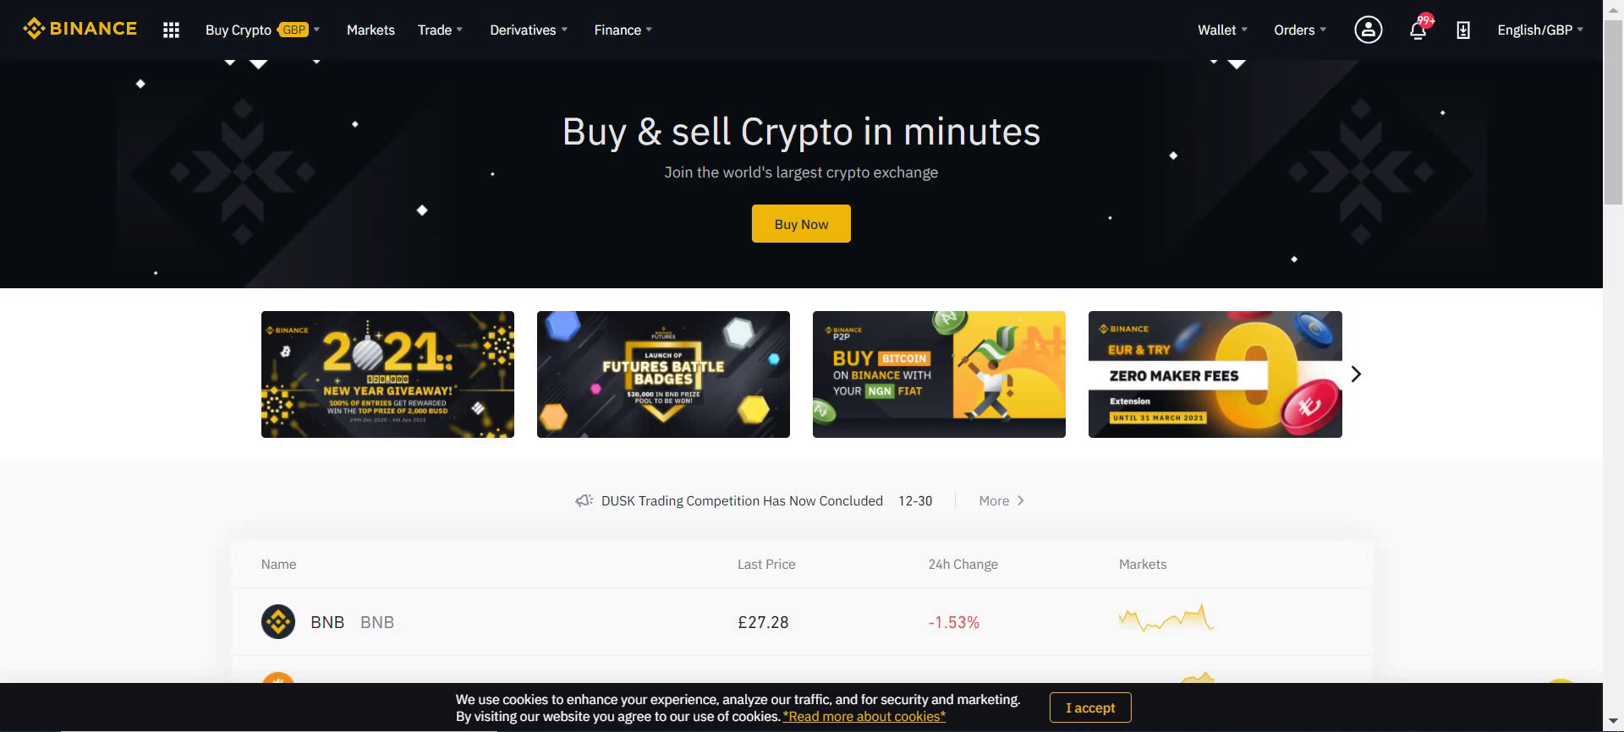
Step: Open the ETH 2.0 Staking page from the Locked Staking section of the Earn wallet
mouse_move(1218, 29)
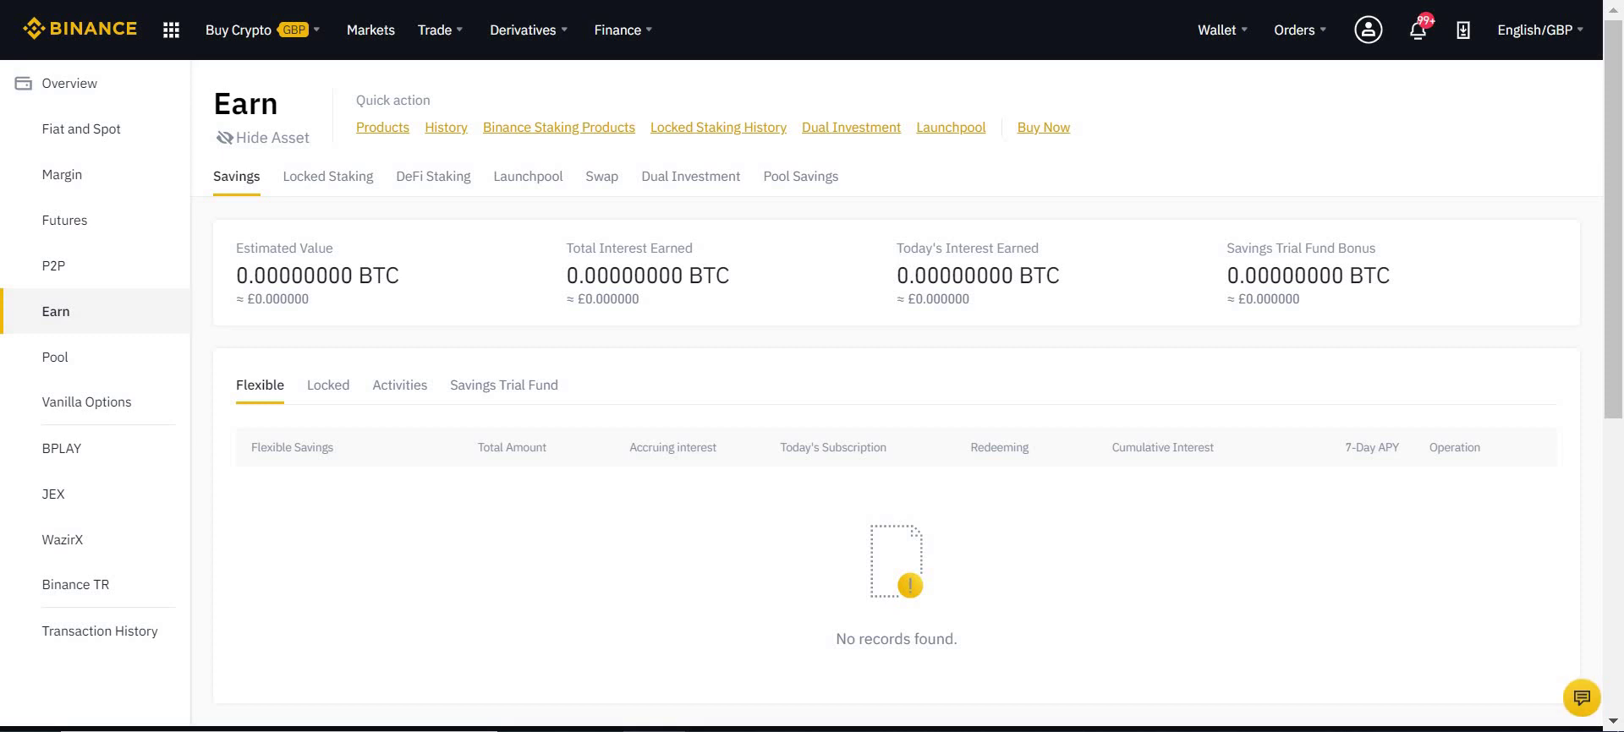
left_click(327, 176)
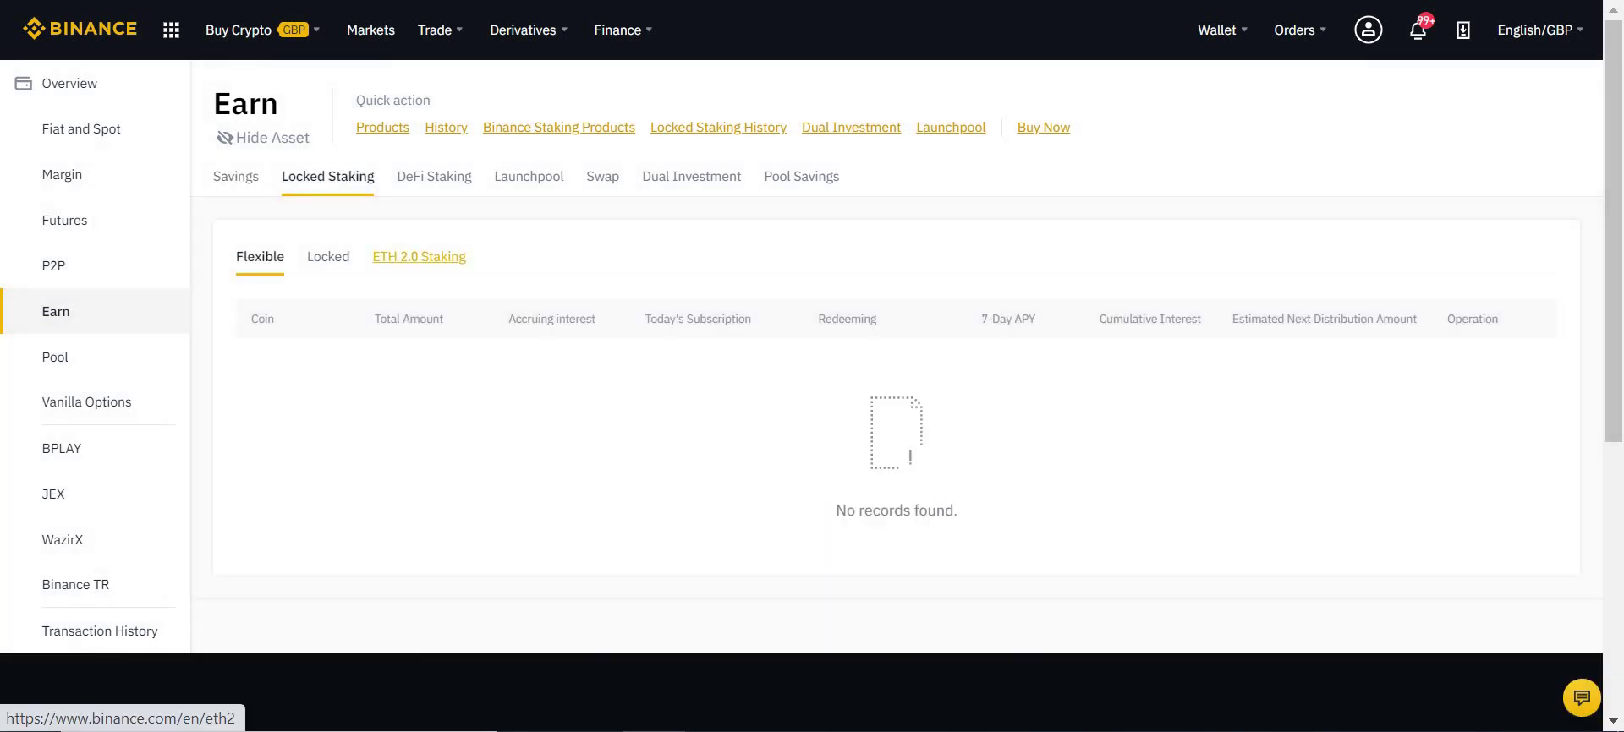
left_click(419, 256)
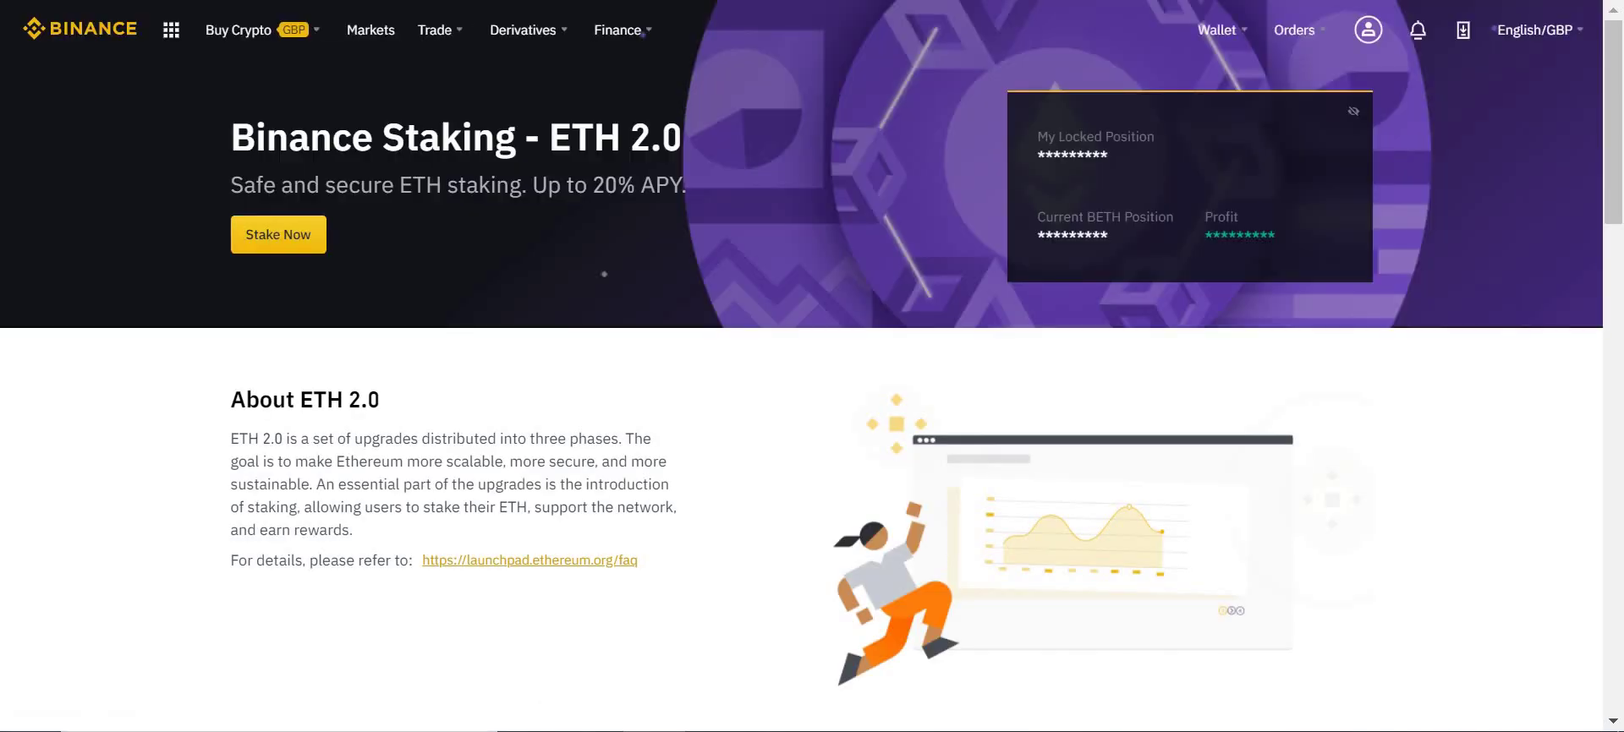
Step: Open the launchpad.ethereum.org FAQ linked under About ETH 2.0 in a new tab, review validator rewards and penalties, and close it
scroll(802, 367, "down", 1)
scroll(802, 366, "down", 2)
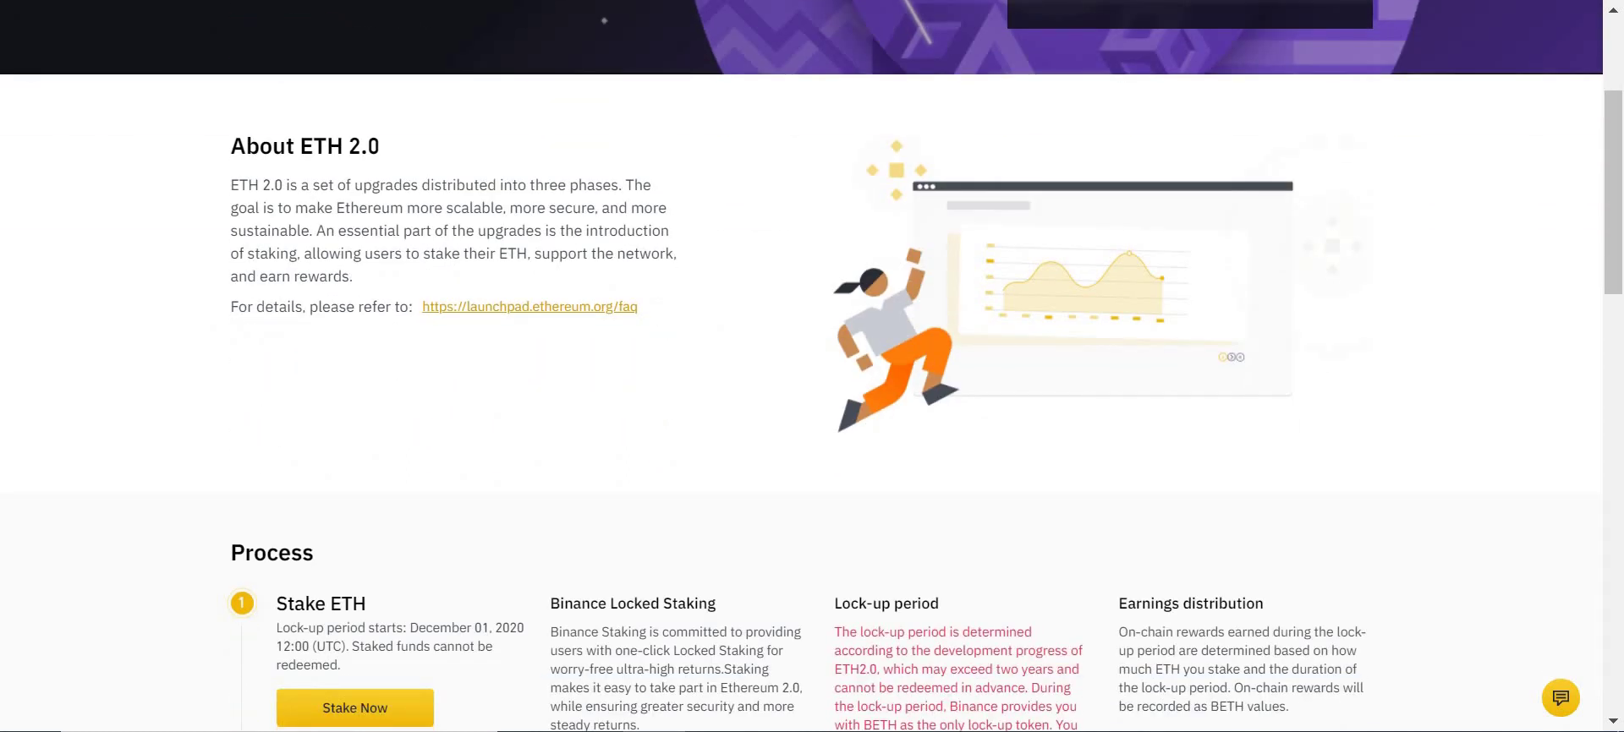
scroll(802, 366, "down", 3)
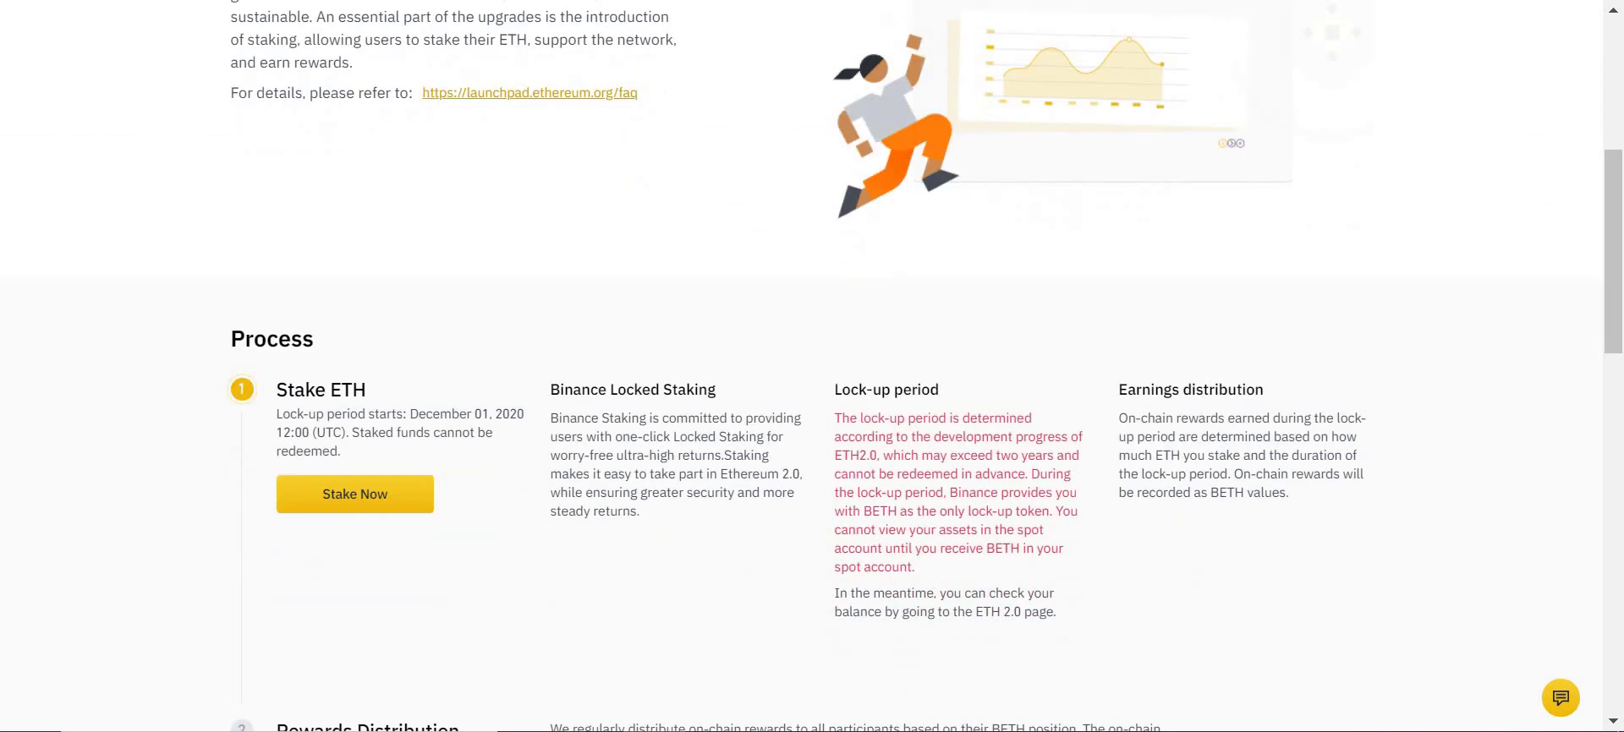
scroll(802, 366, "up", 4)
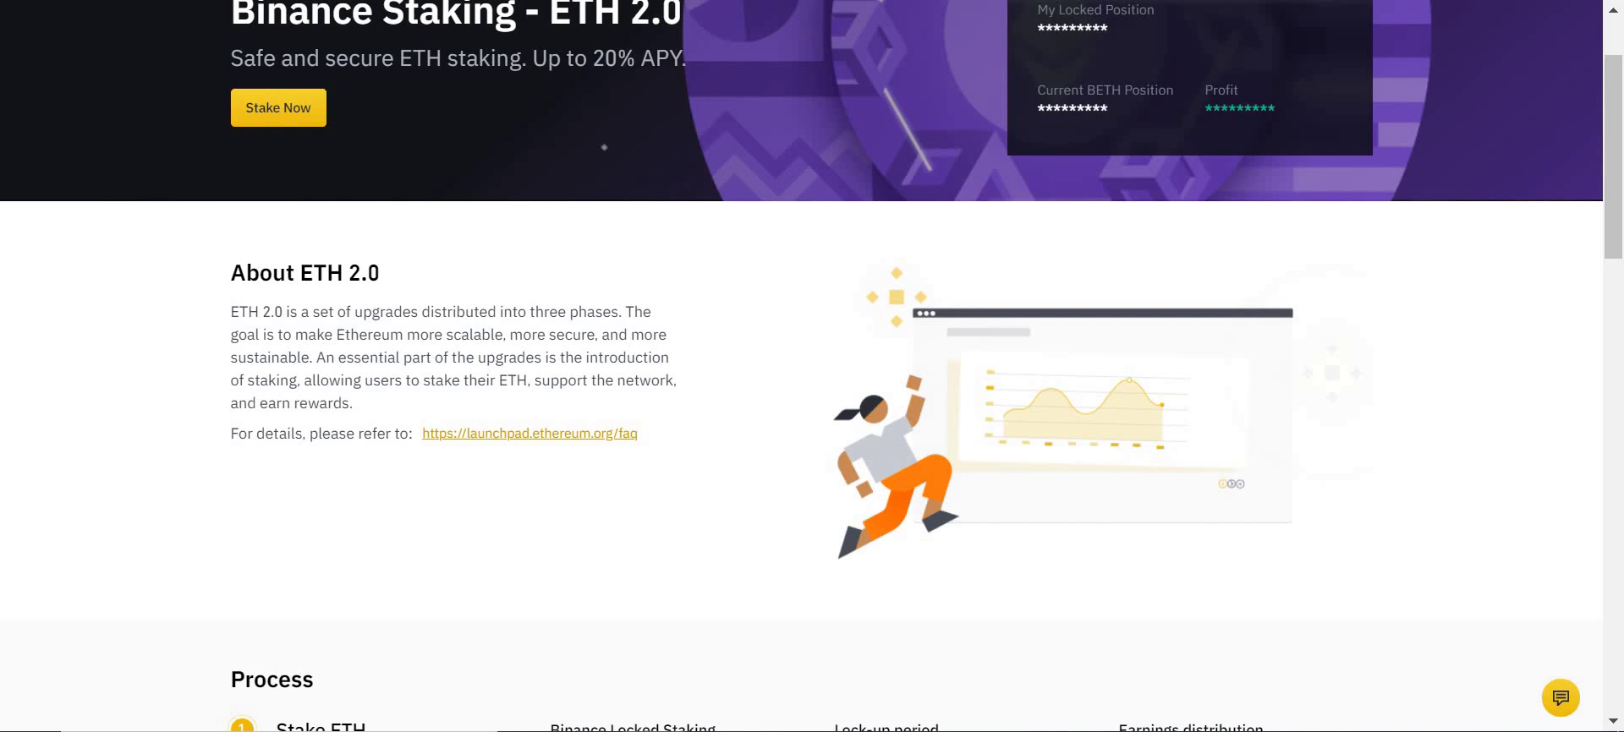
right_click(477, 433)
left_click(590, 451)
key("ctrl+Tab")
scroll(811, 366, "down", 10)
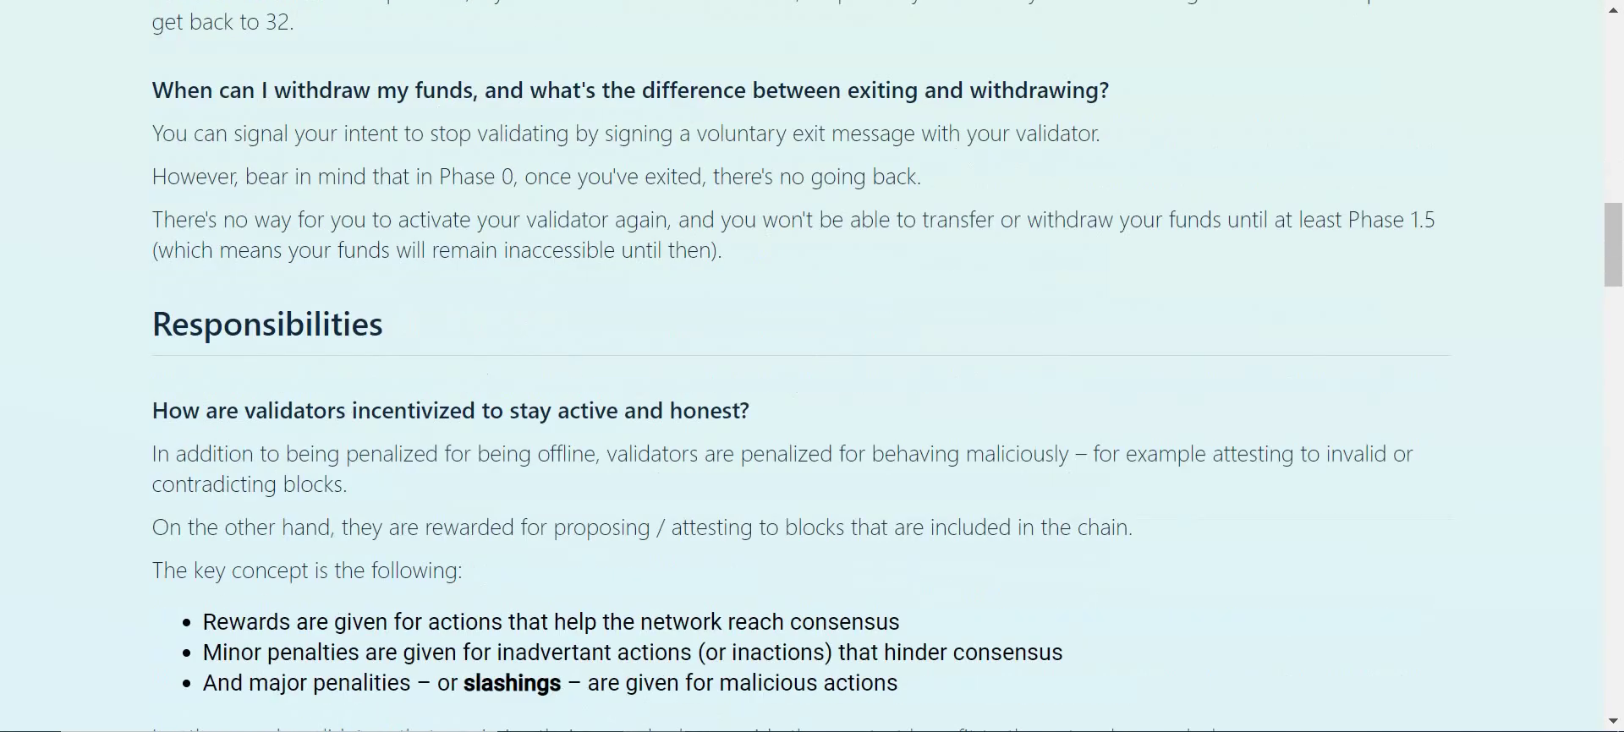
scroll(812, 366, "down", 10)
scroll(812, 366, "up", 8)
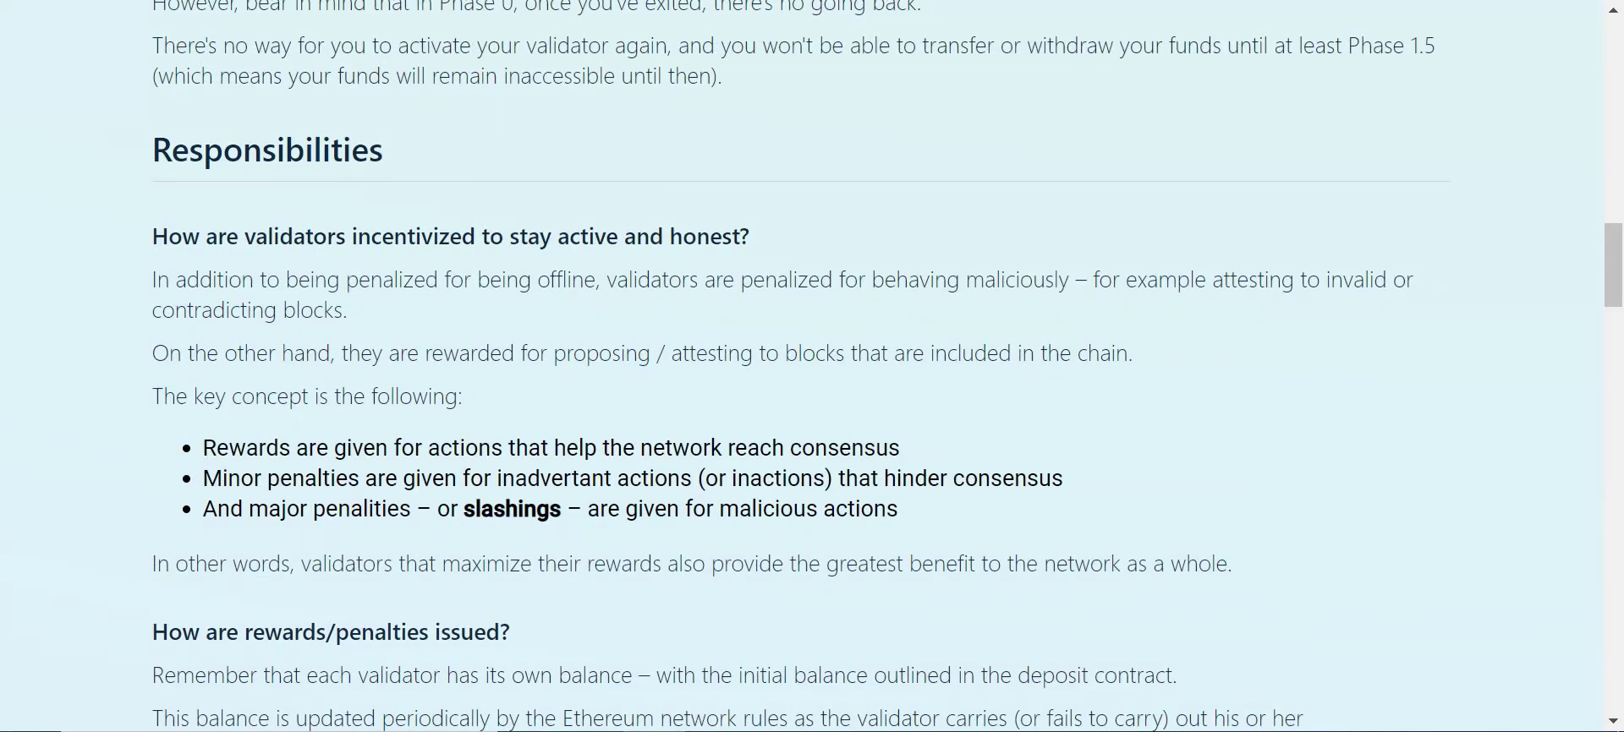
scroll(812, 367, "down", 9)
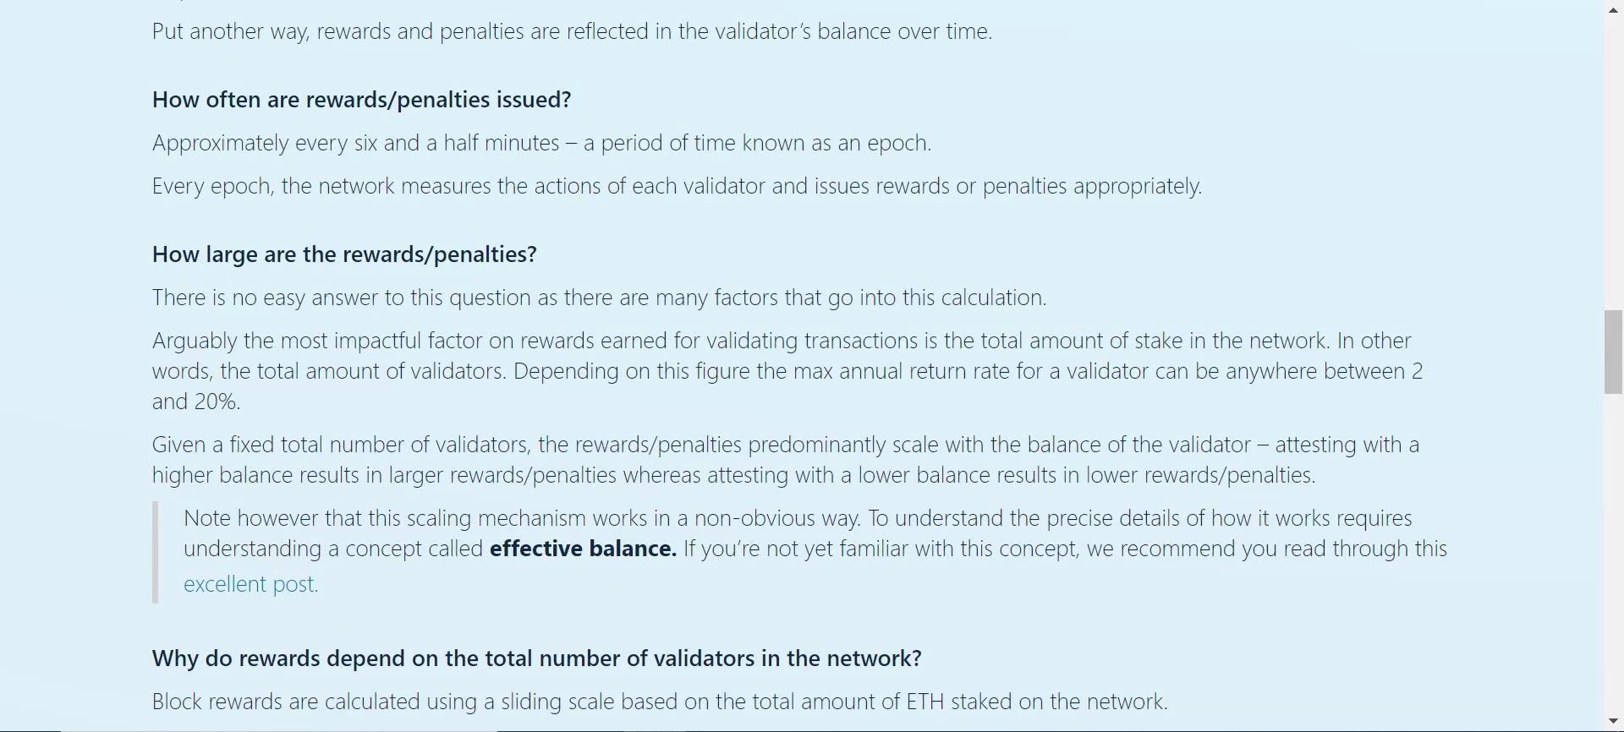
scroll(812, 367, "down", 7)
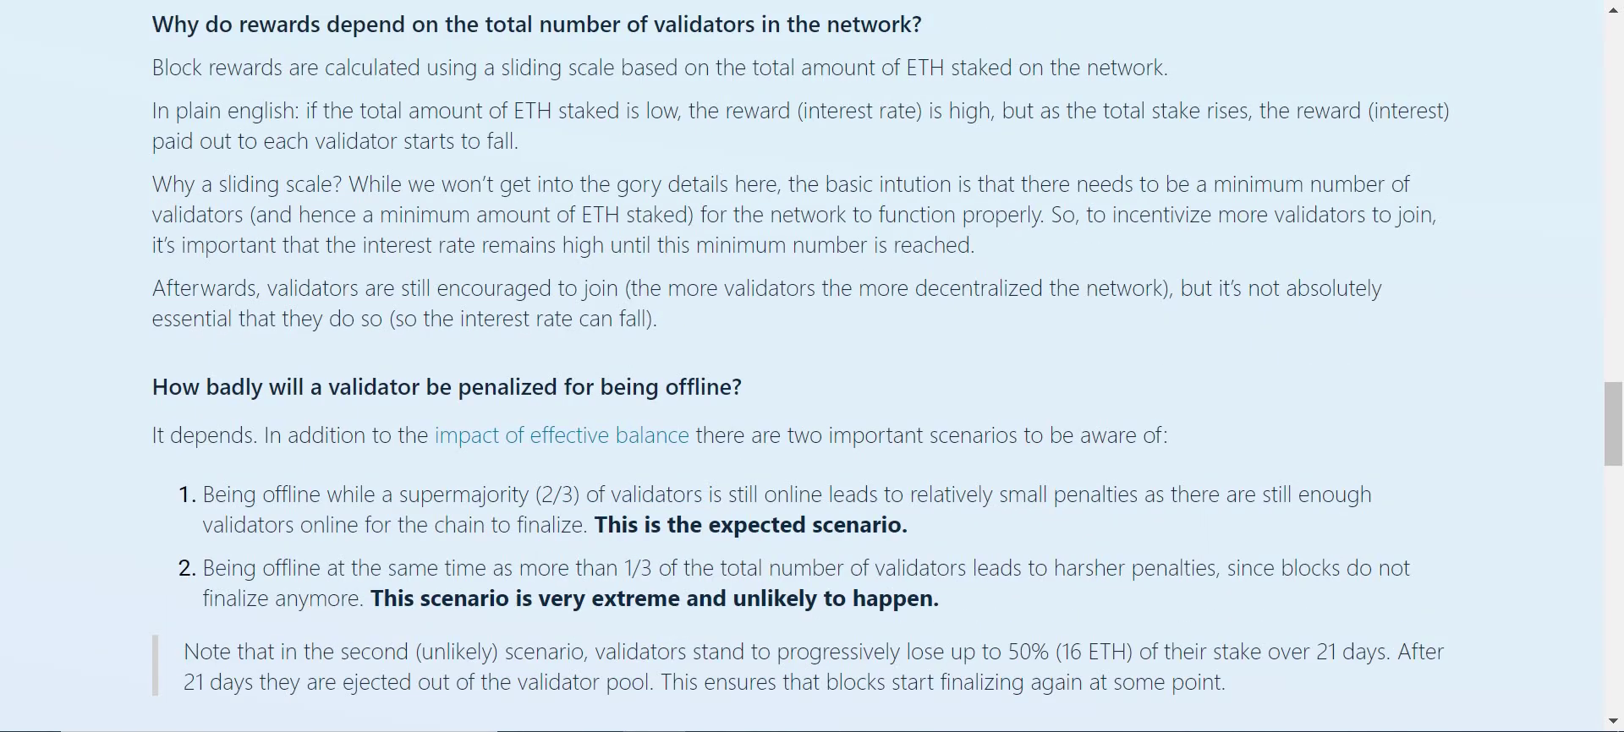
scroll(812, 366, "up", 20)
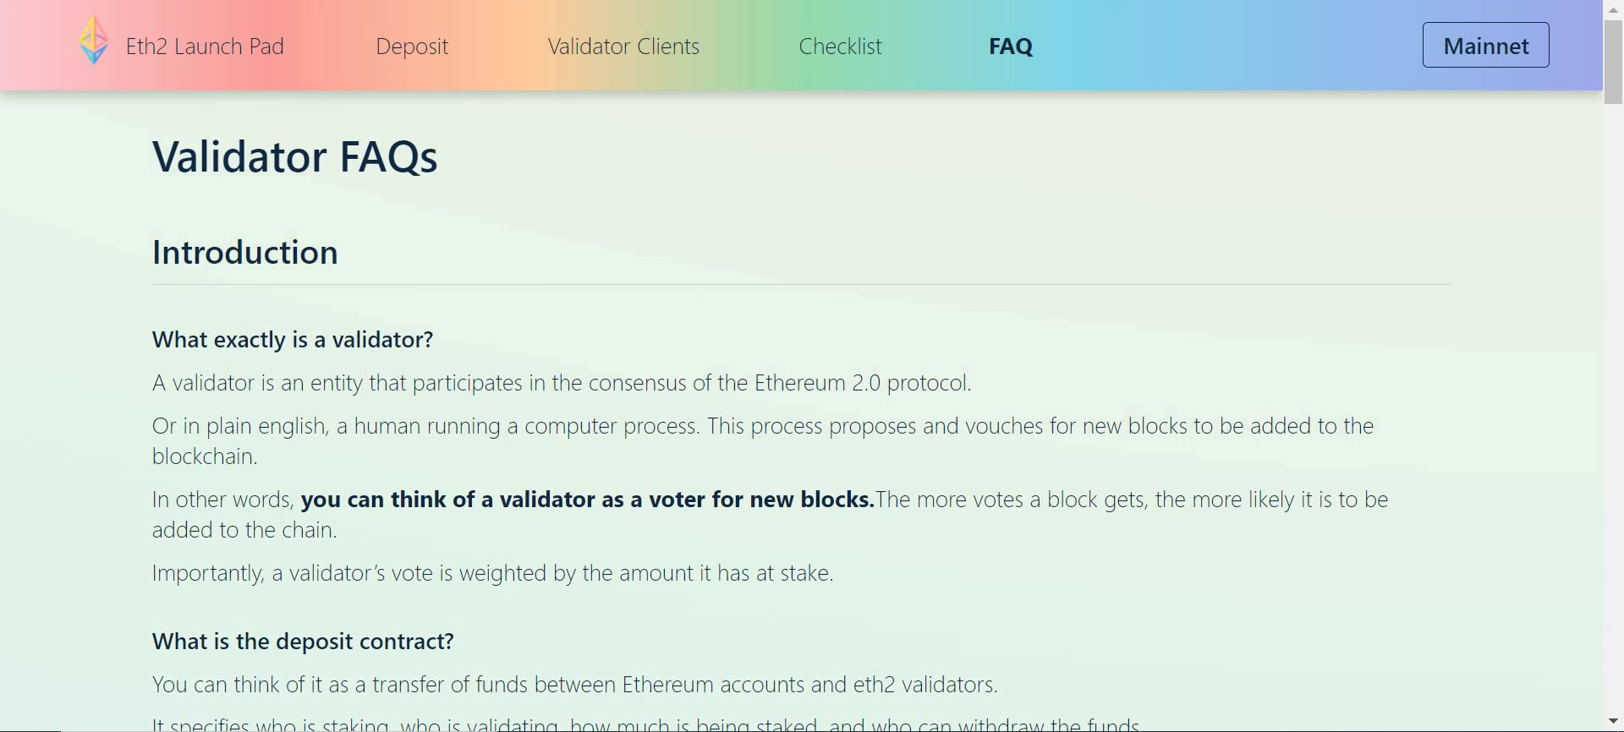
key("ctrl+w")
Step: Examine the lock-up period and earnings distribution terms of the Stake ETH stage in the Process section
scroll(812, 366, "down", 5)
scroll(812, 367, "up", 3)
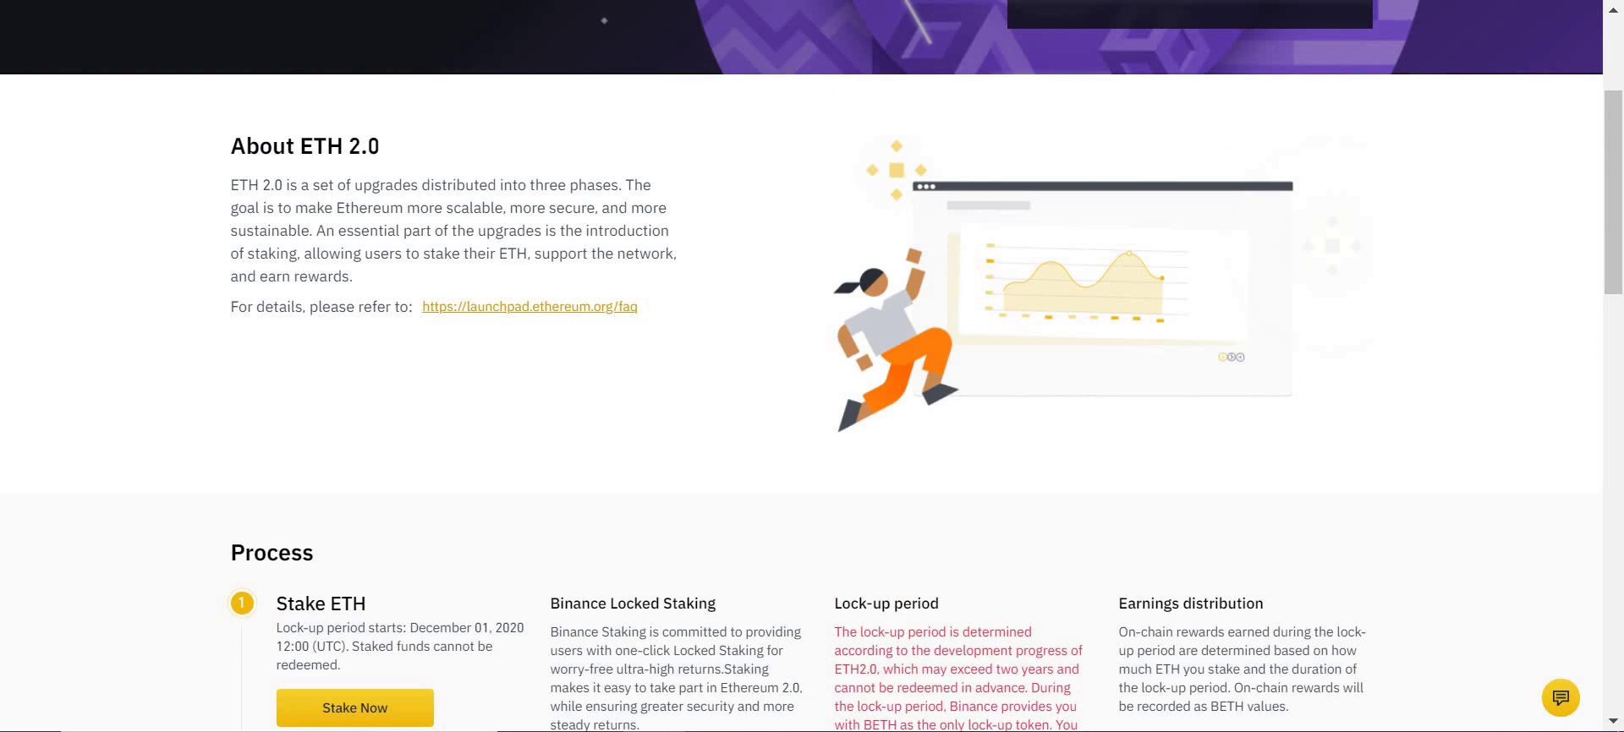
scroll(812, 367, "down", 3)
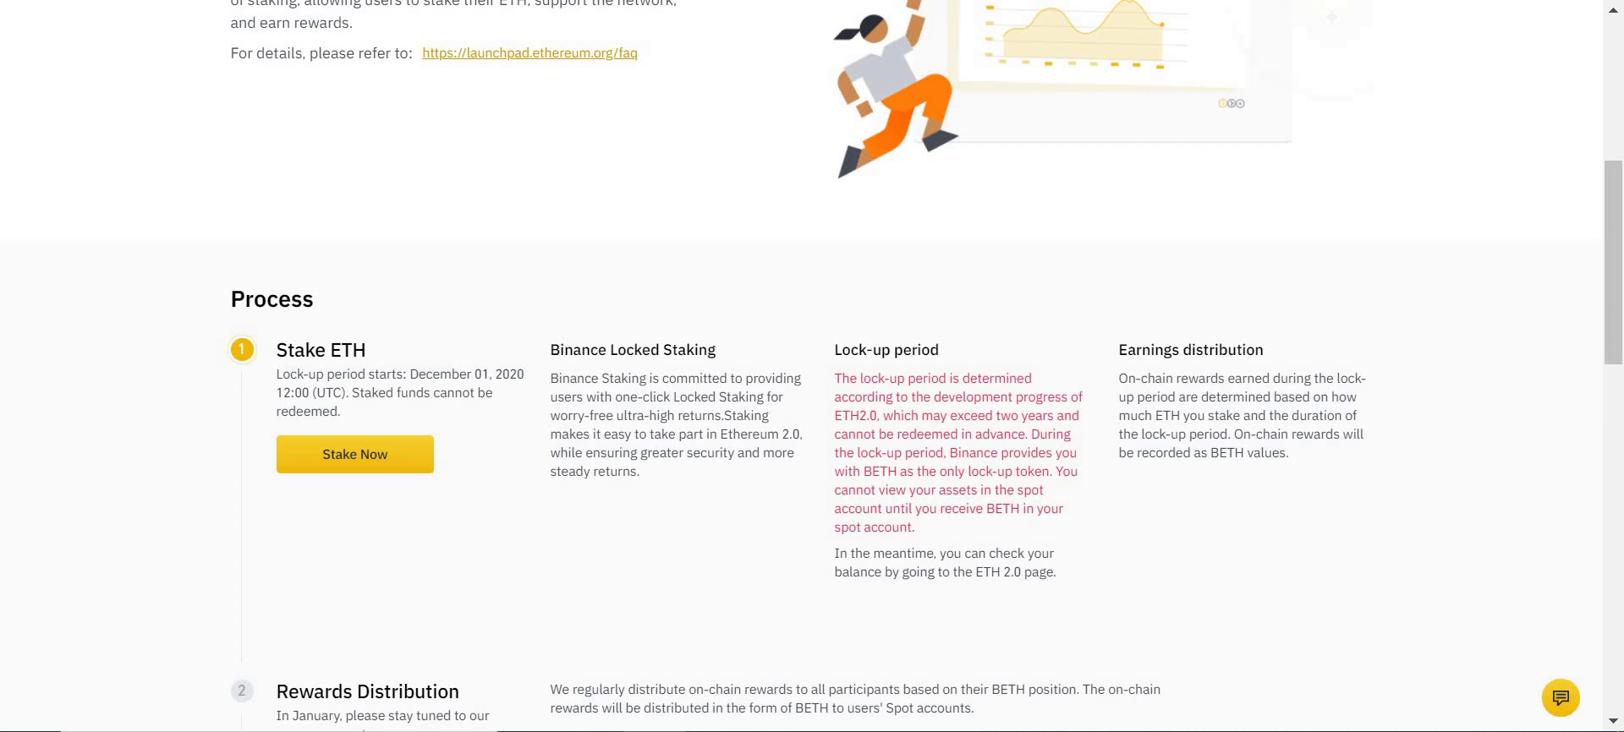
left_click_drag(920, 415, 1030, 434)
left_click(1030, 434)
left_click_drag(950, 452, 898, 471)
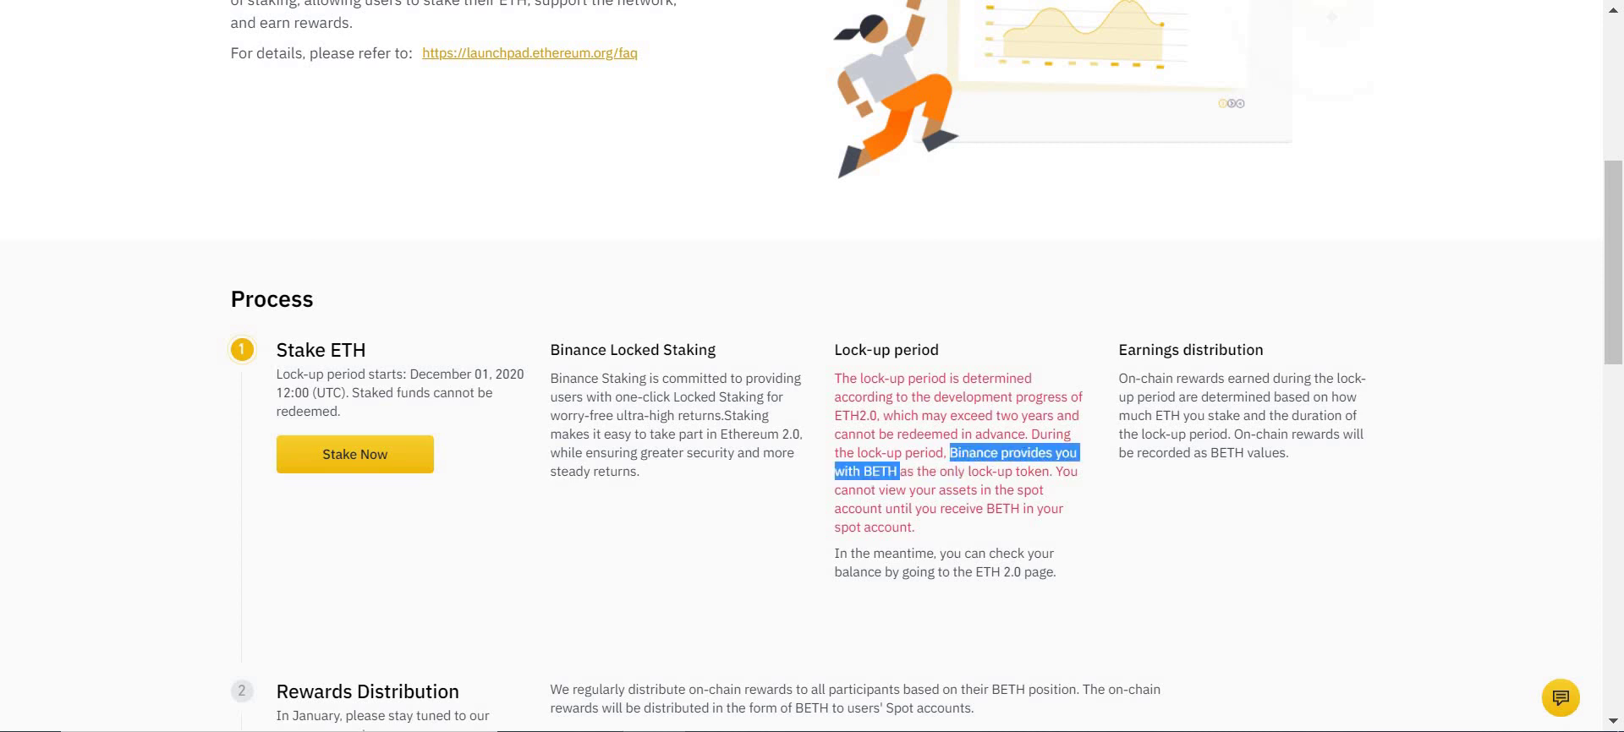
left_click(898, 471)
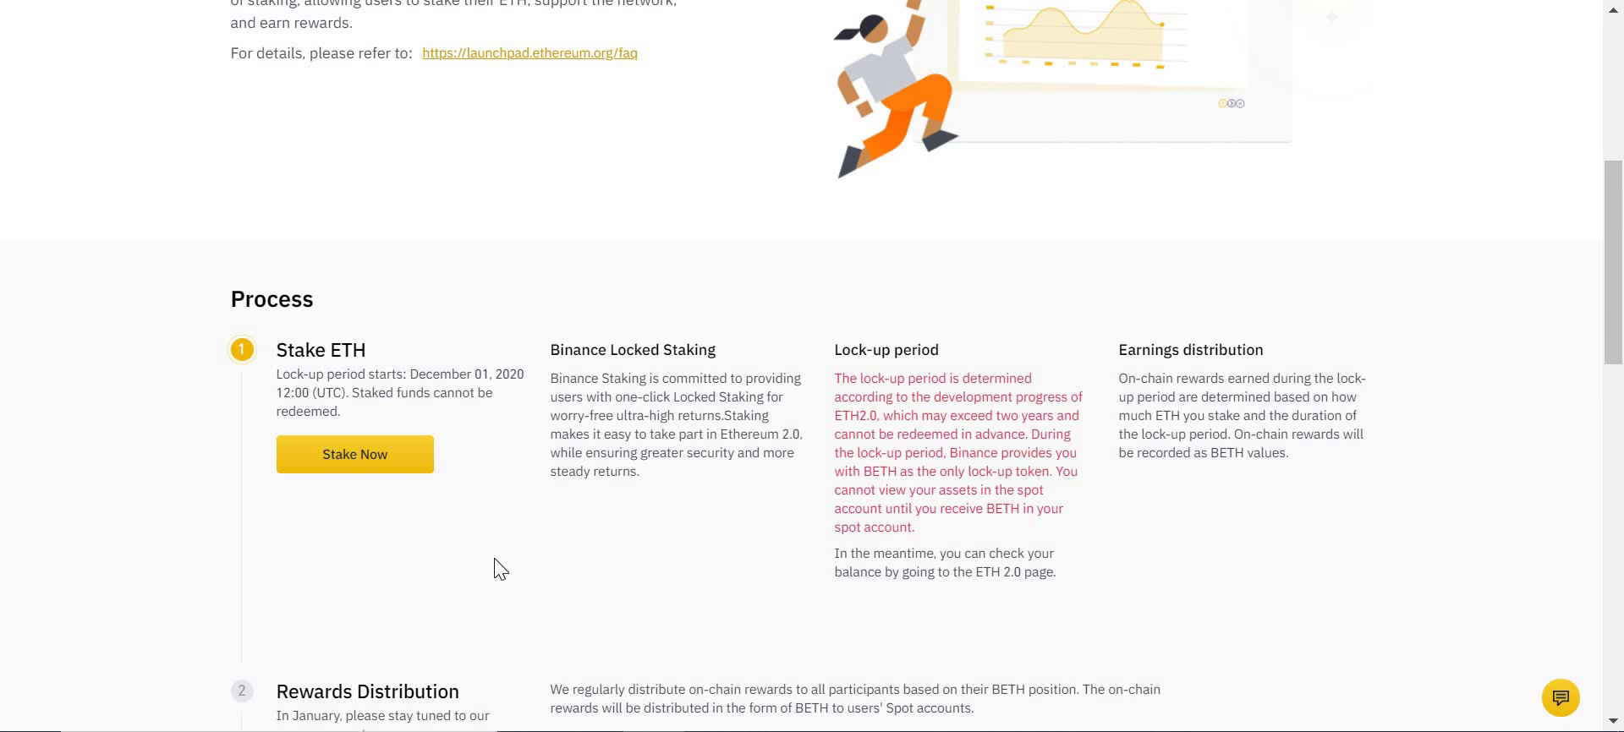
left_click_drag(1118, 346, 1293, 372)
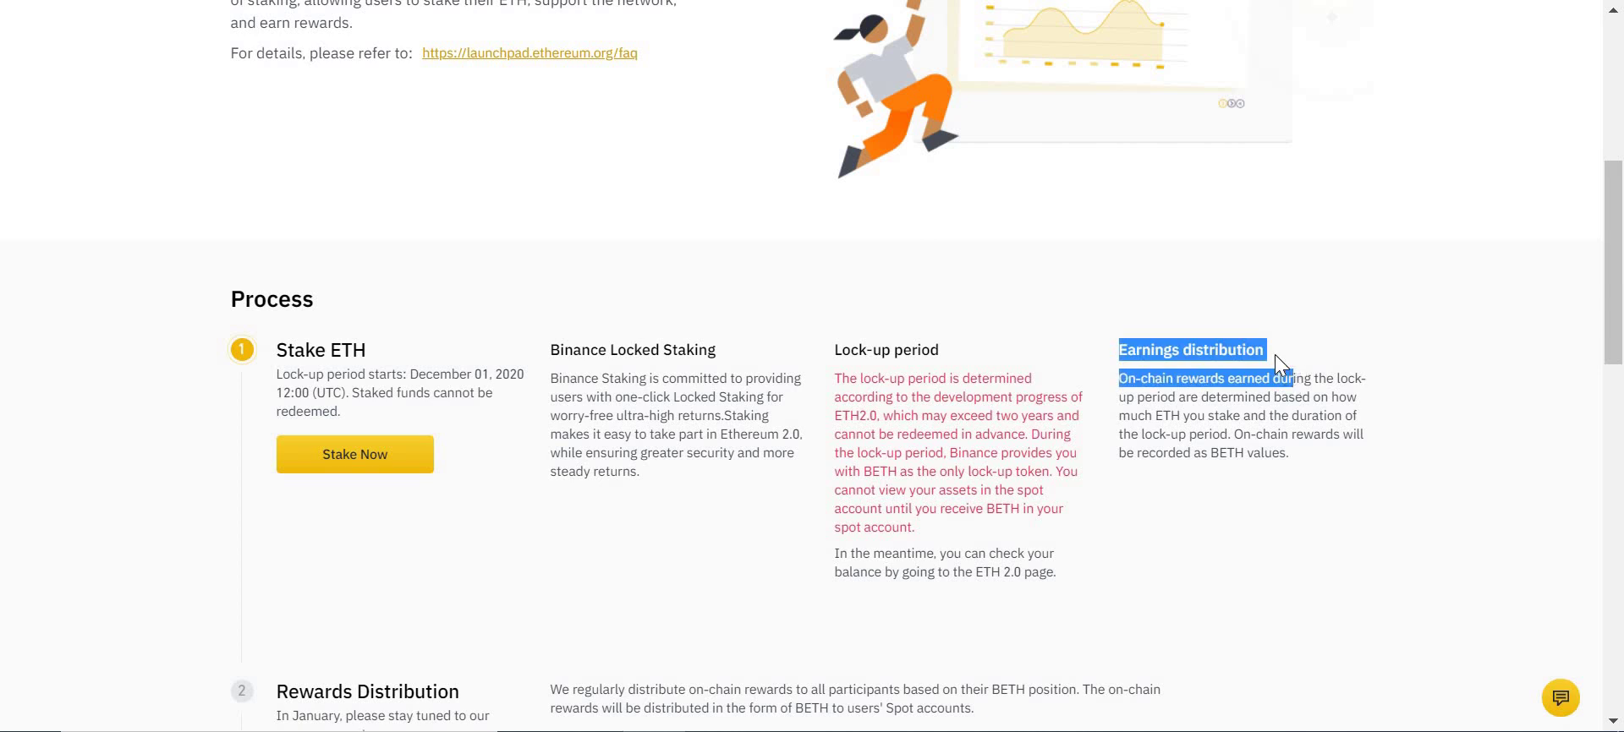
left_click(1277, 364)
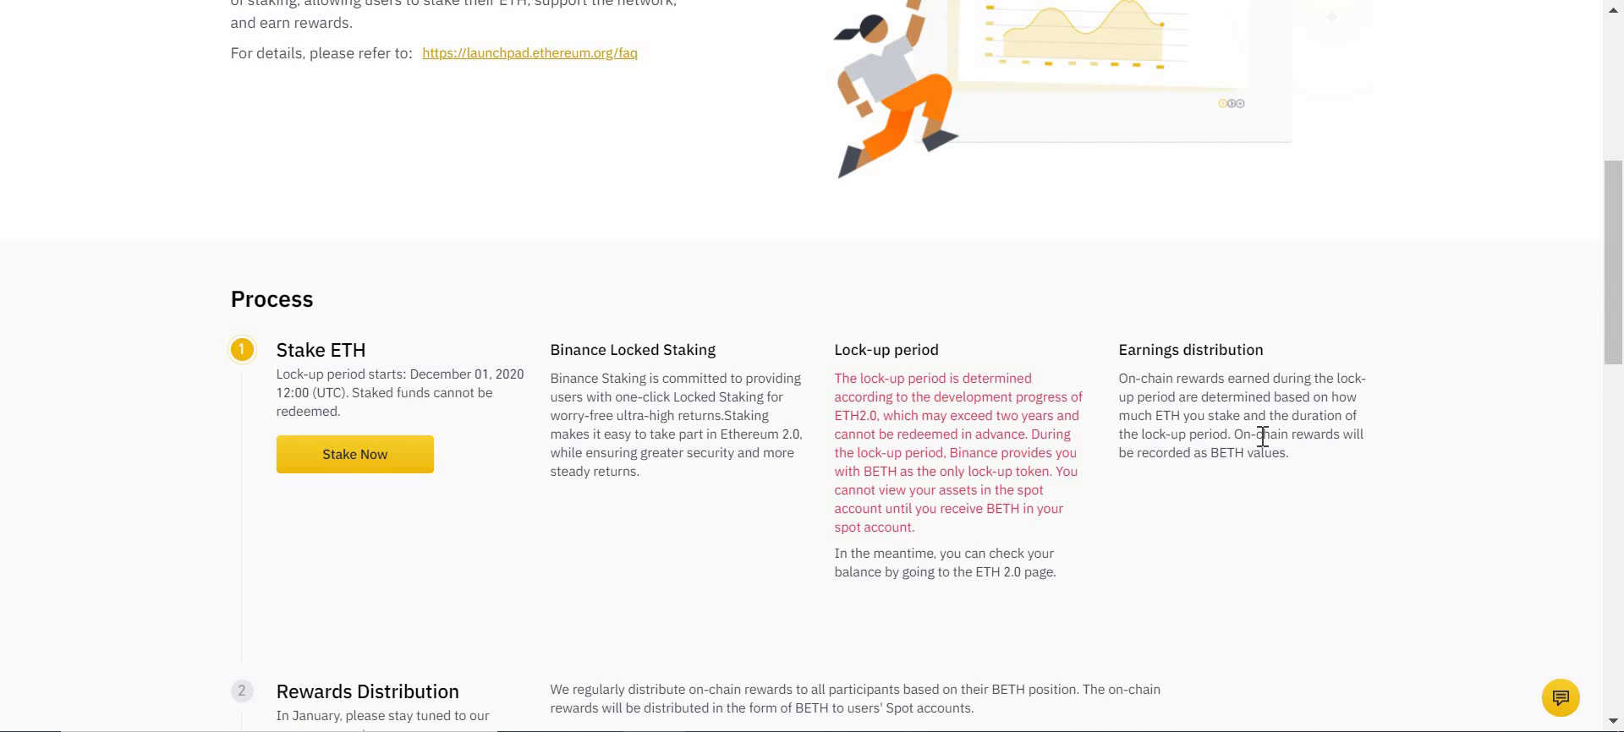
Step: Start staking ETH with a stake amount of 0.01 and submit it for the second confirmation
scroll(899, 188, "down", 3)
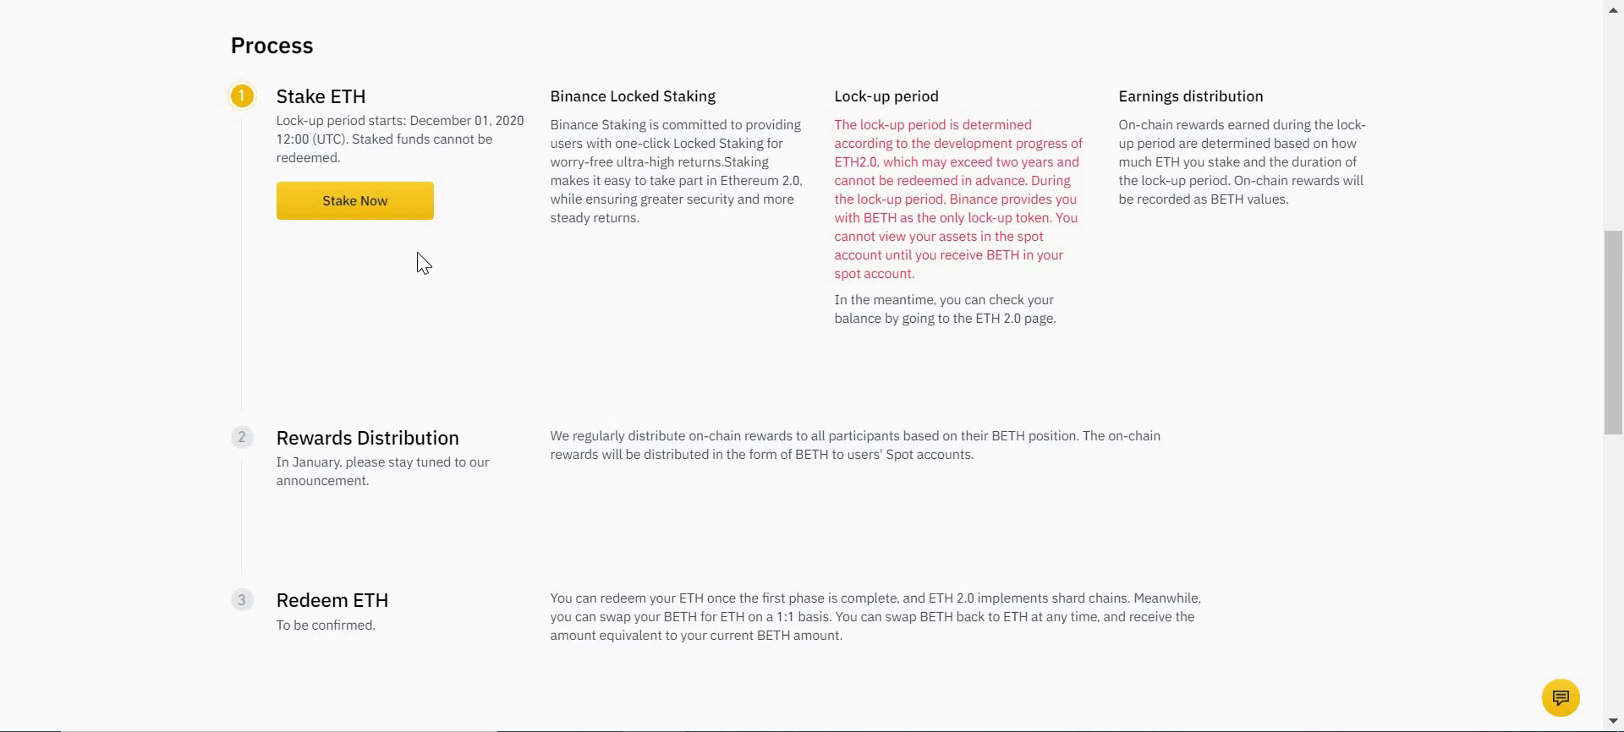
left_click(377, 203)
left_click(775, 288)
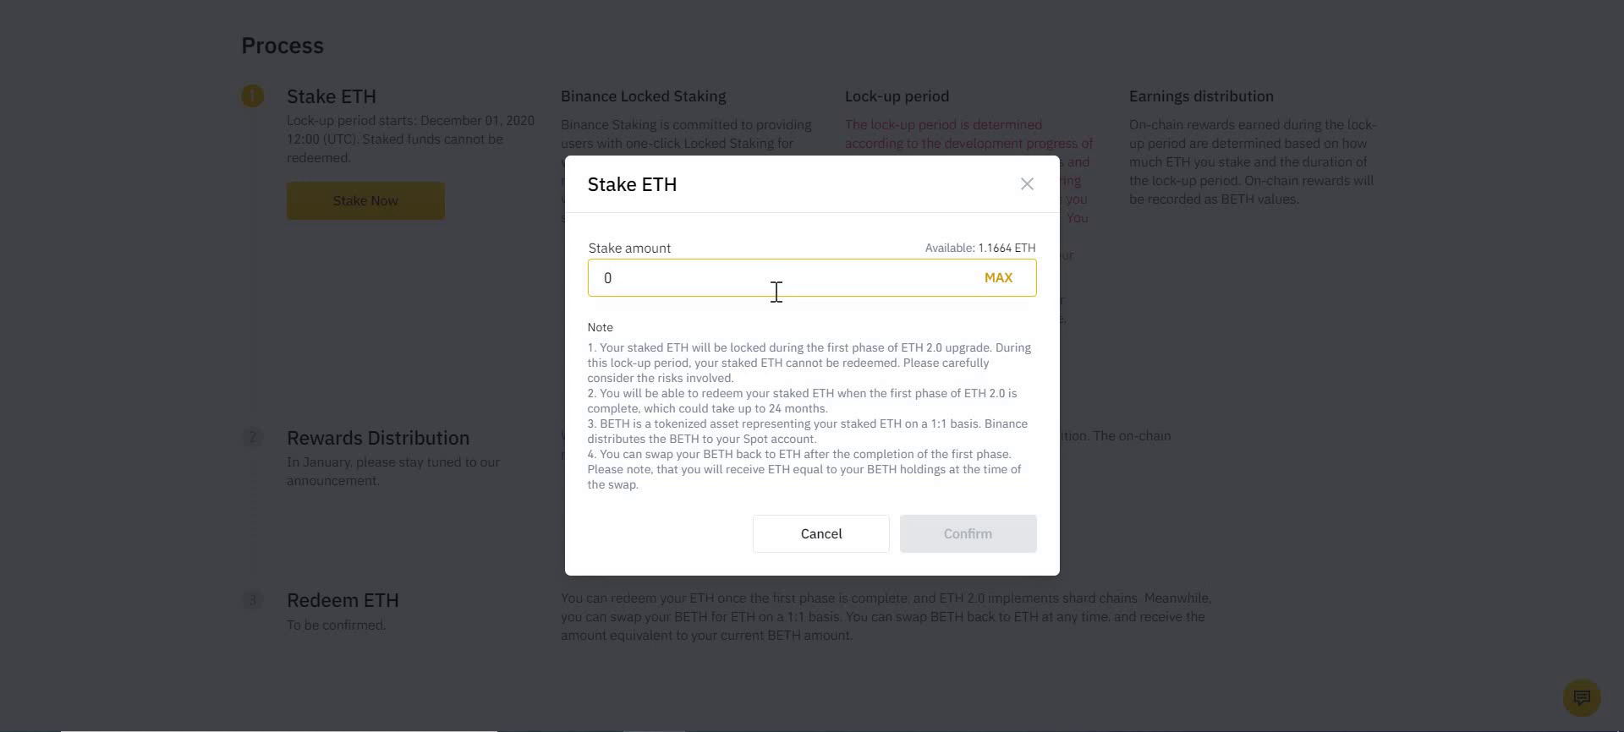
type("0.1")
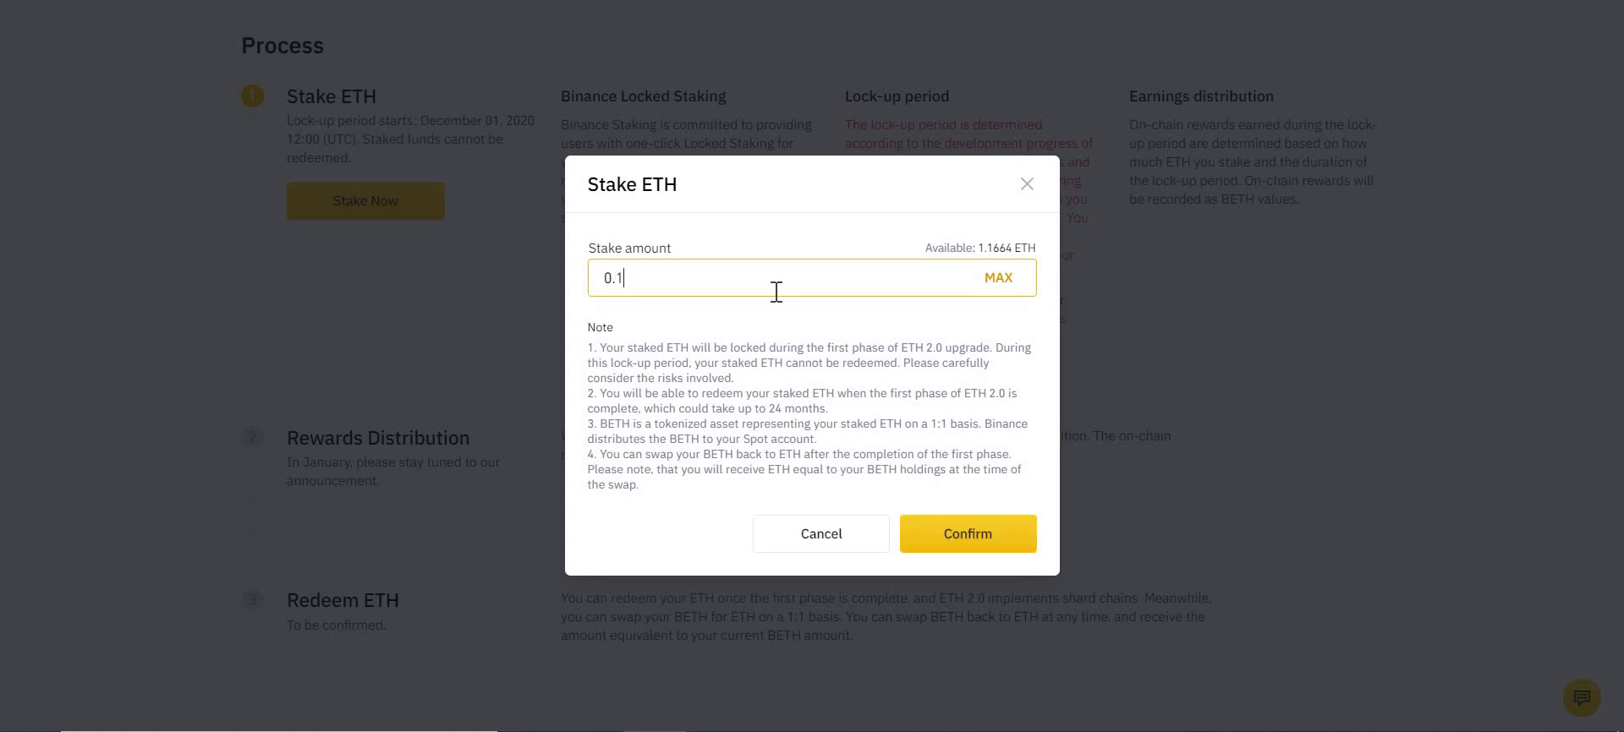
key("BackSpace")
type("01")
left_click(962, 534)
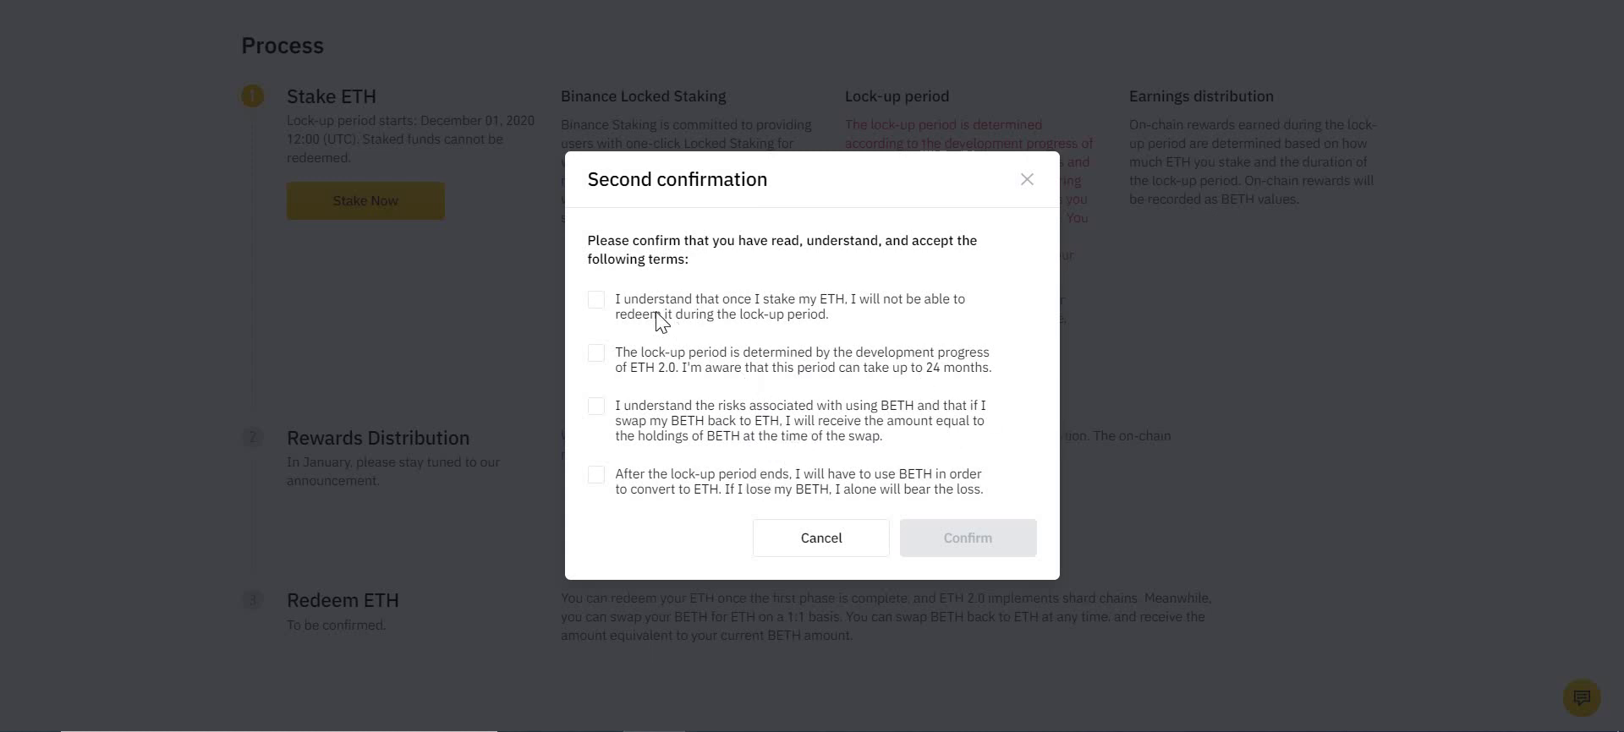
Step: Accept all four lock-up and BETH risk terms and confirm the stake
left_click(596, 301)
left_click(597, 354)
left_click(596, 410)
left_click(597, 475)
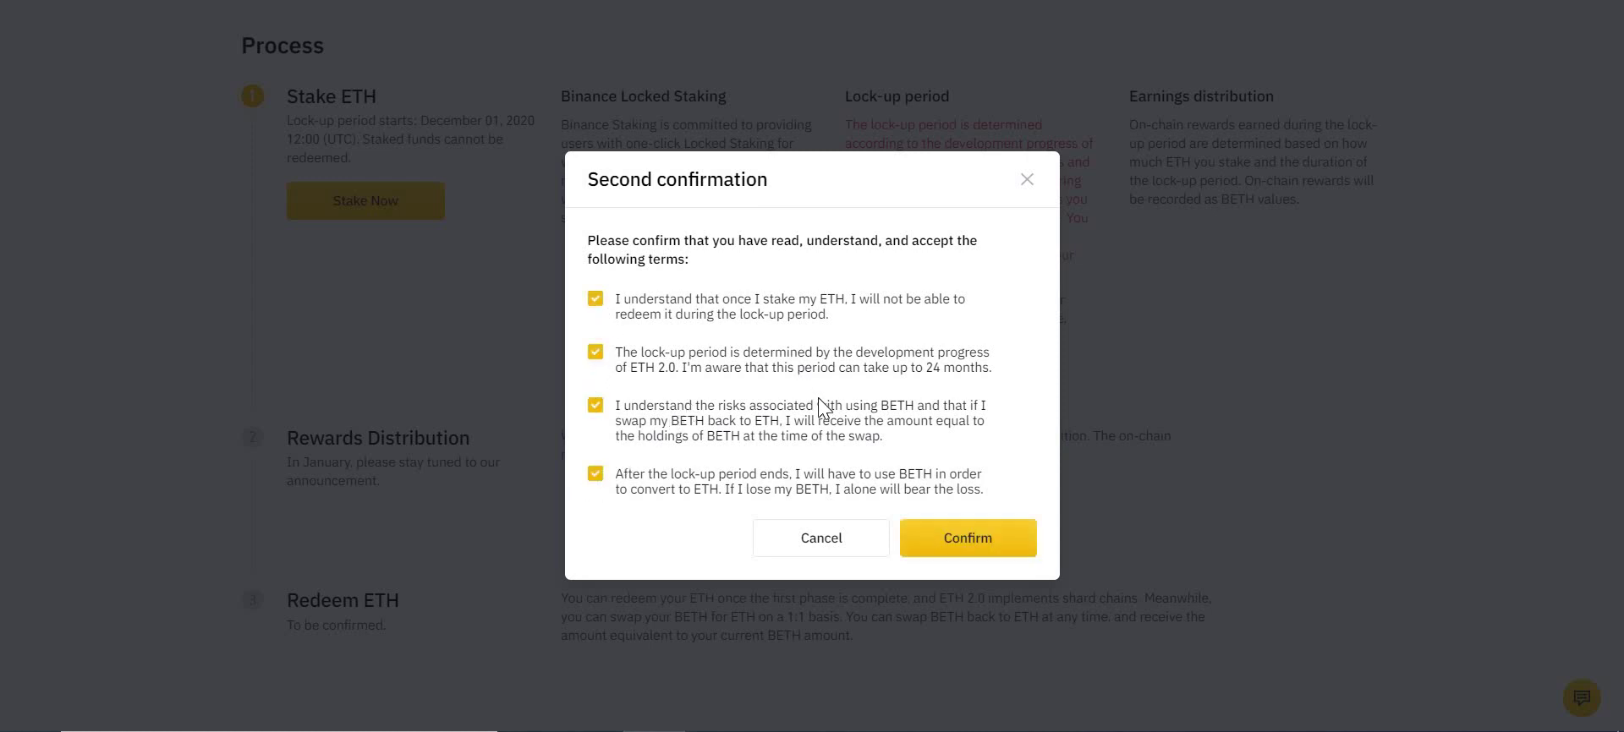
left_click(939, 552)
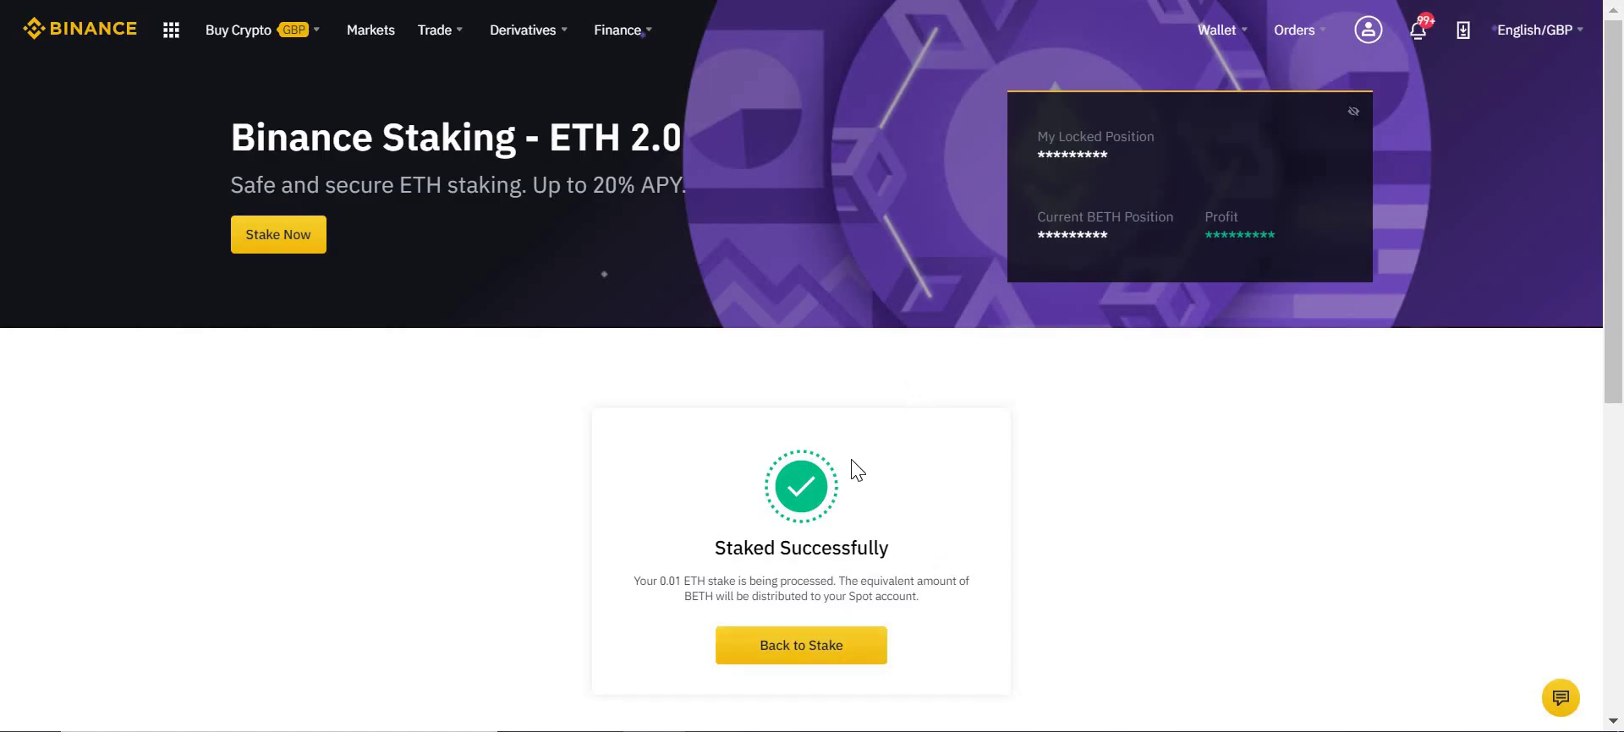
Step: Return to the ETH 2.0 staking page and unhide the locked position, BETH position and profit values
scroll(855, 473, "down", 1)
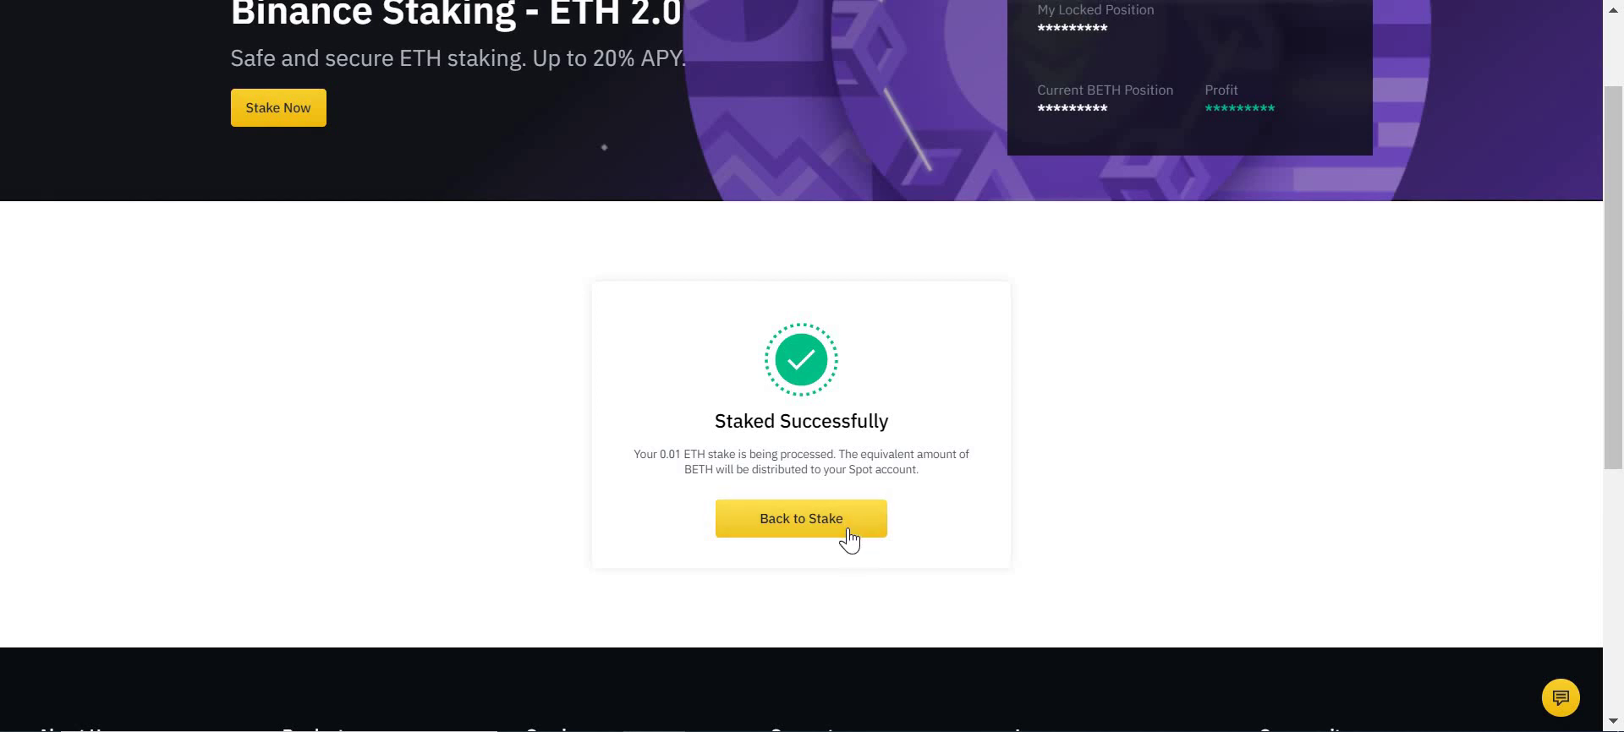
left_click(817, 531)
scroll(769, 405, "down", 3)
scroll(764, 393, "down", 6)
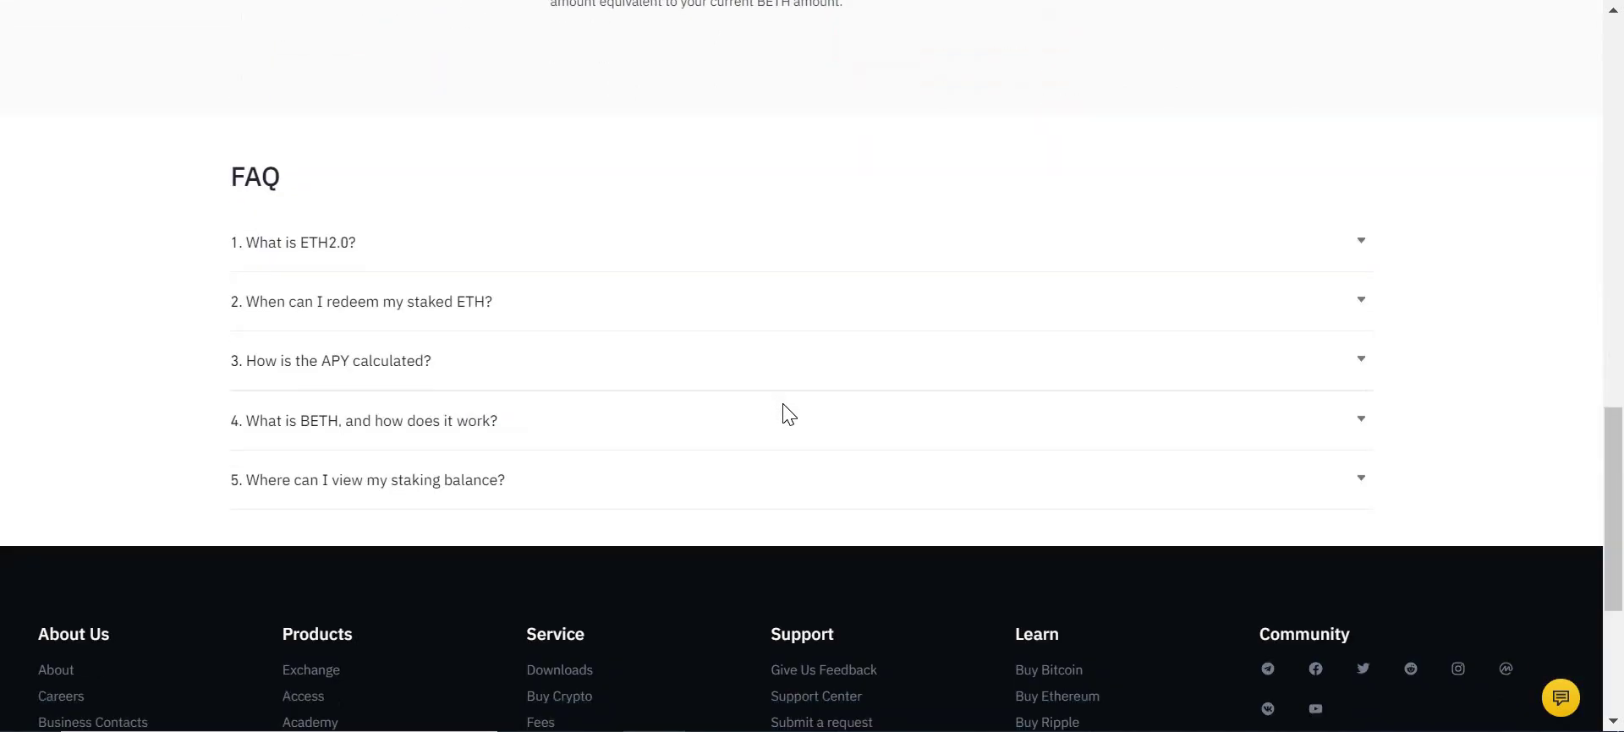
scroll(784, 411, "up", 12)
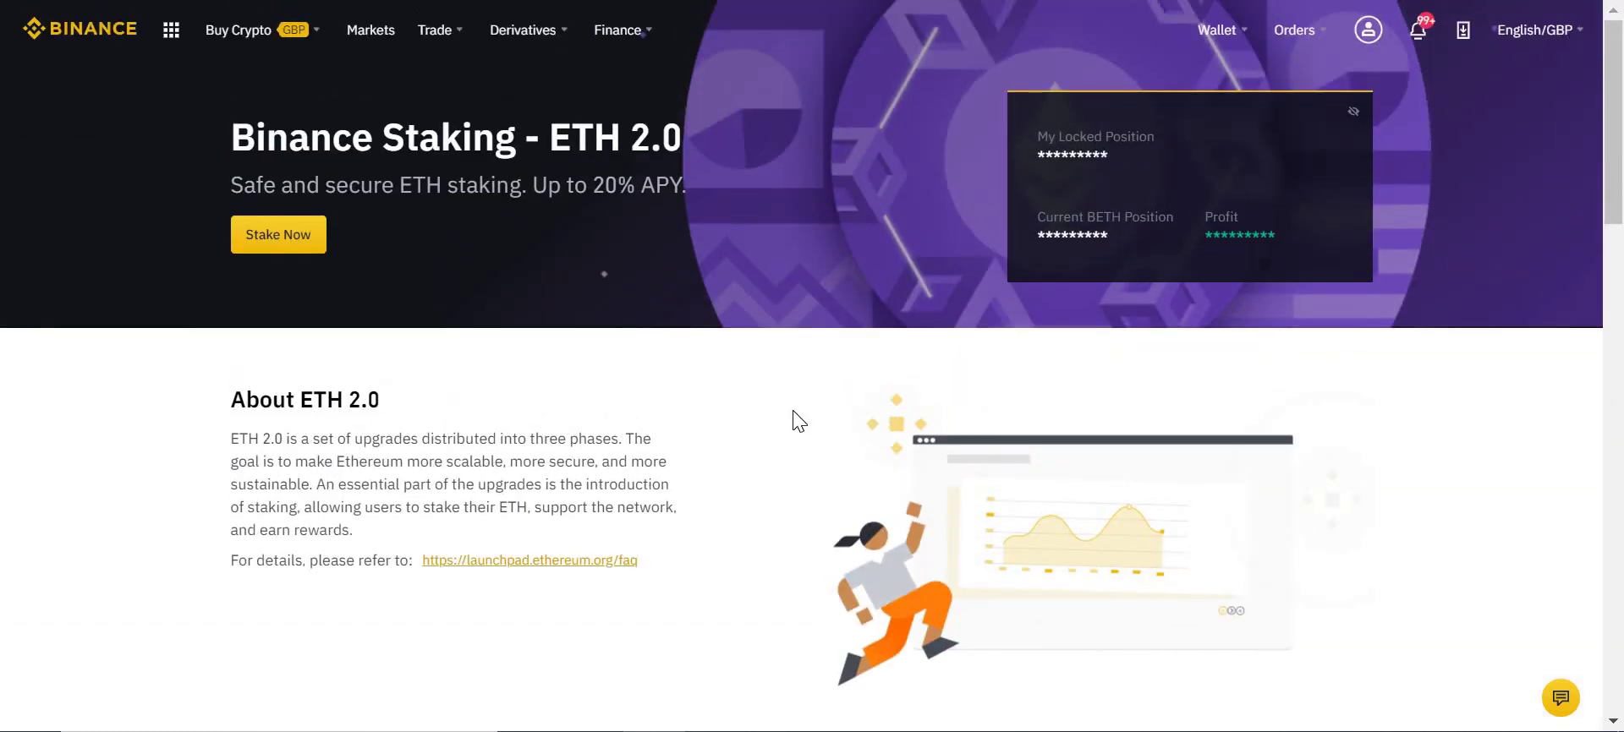
scroll(812, 366, "down", 3)
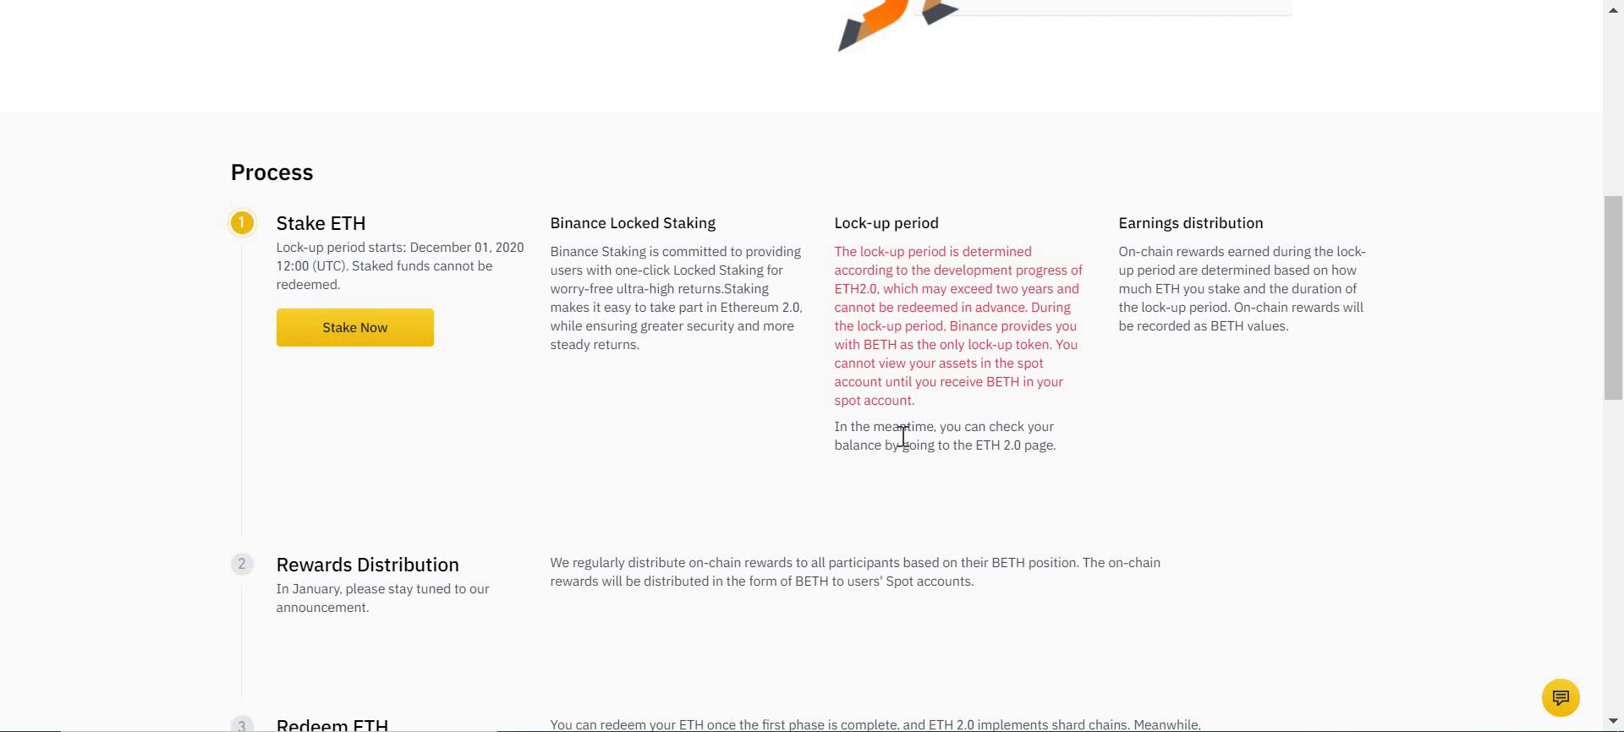
scroll(899, 431, "up", 3)
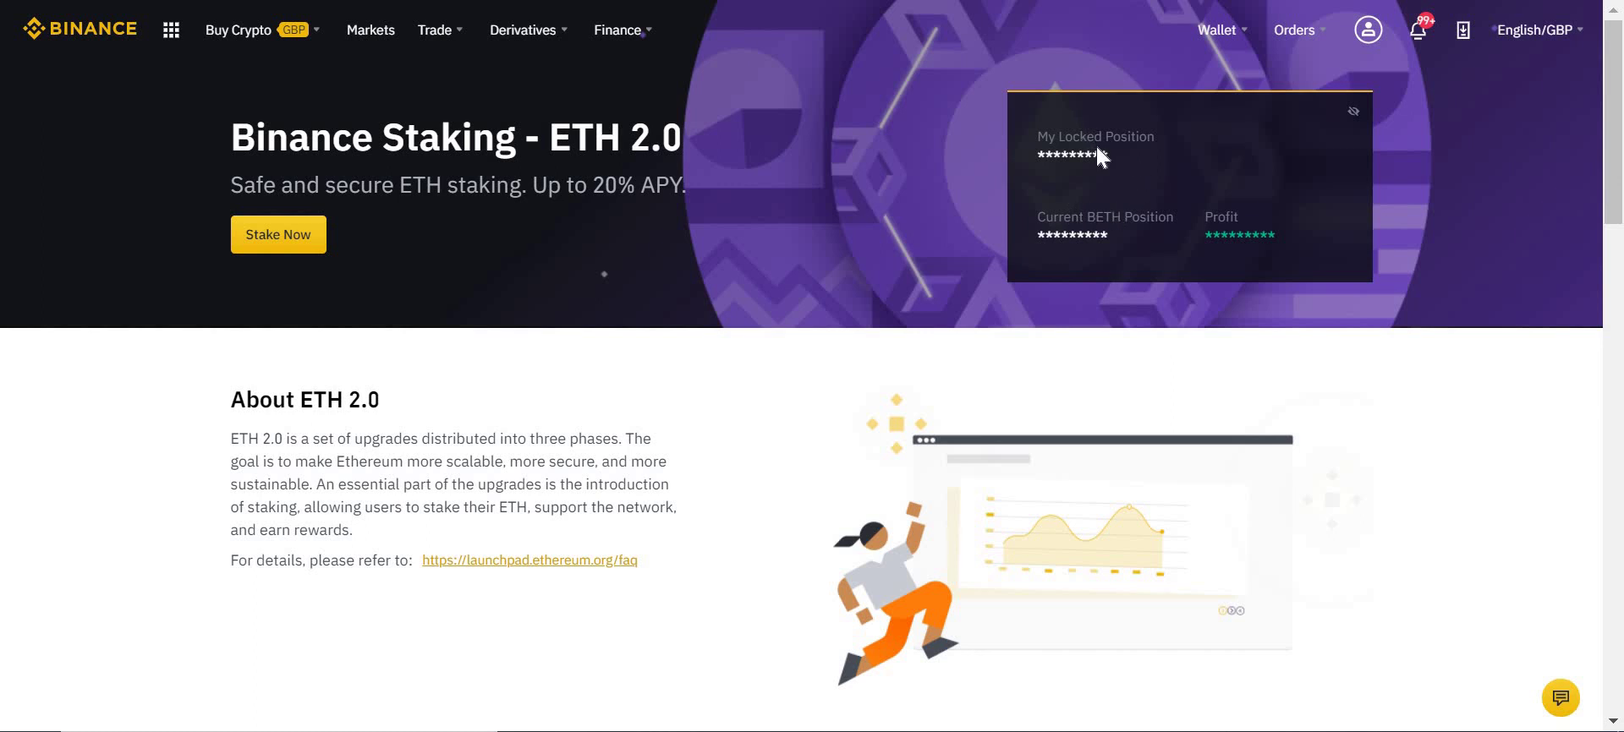
left_click_drag(1115, 156, 1069, 156)
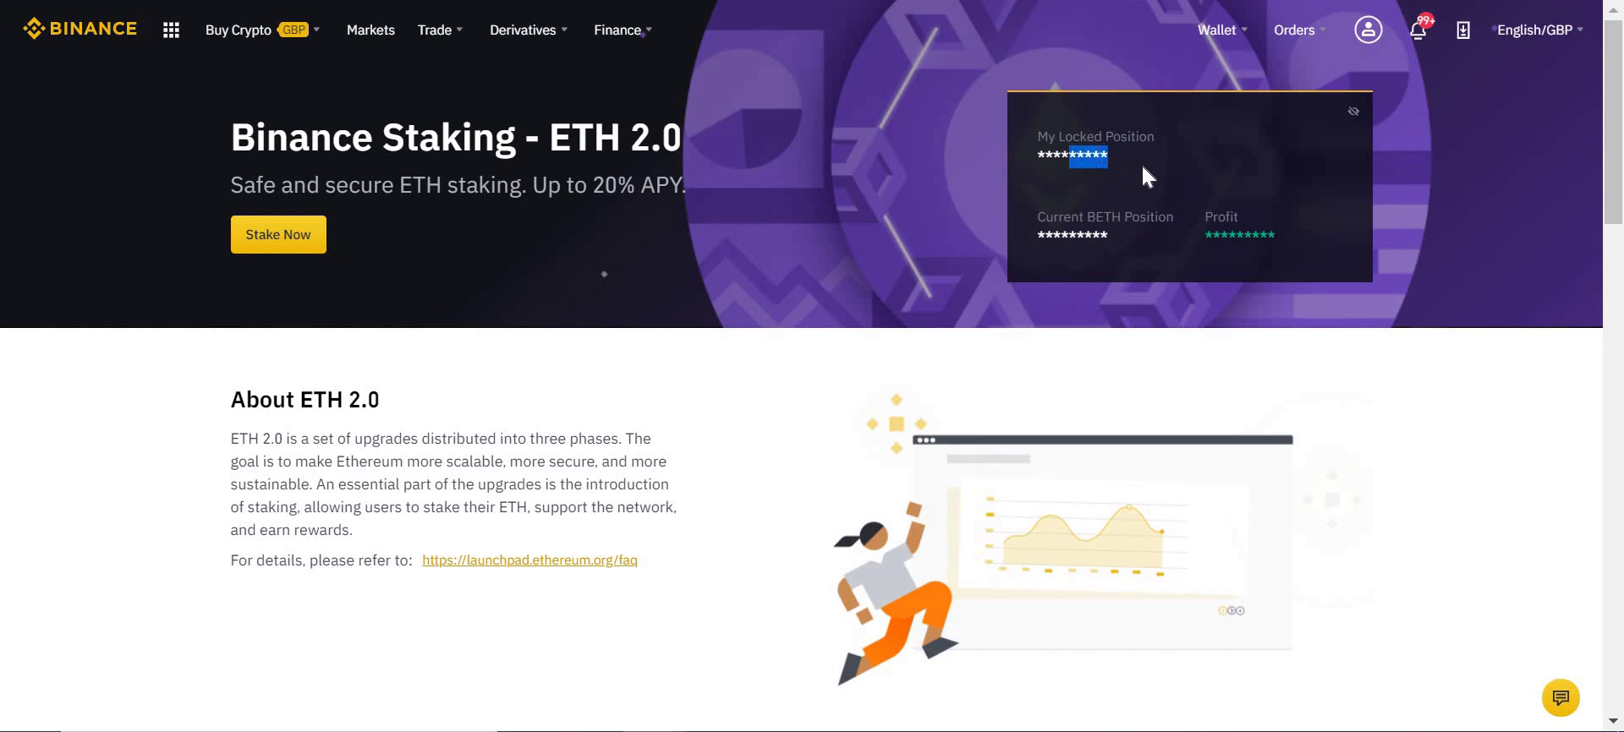
left_click(1353, 111)
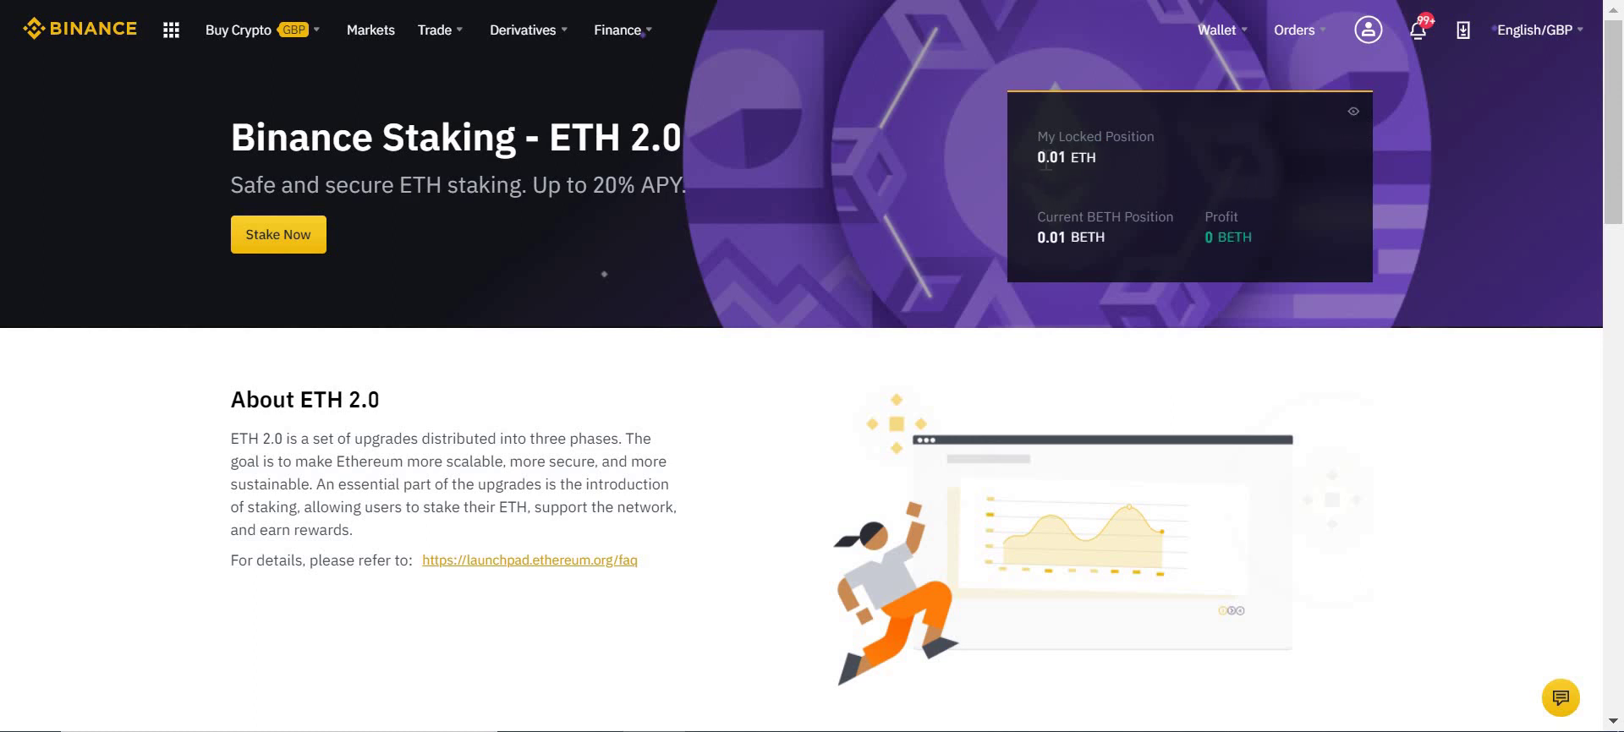
Step: Examine the locked ETH position, current BETH position and profit on the staking overview card
left_click_drag(1035, 157, 1109, 165)
left_click(1000, 138)
left_click_drag(1107, 241, 1058, 238)
left_click(1094, 234)
left_click_drag(1205, 236, 1258, 245)
mouse_move(1233, 42)
left_click_drag(1108, 158, 1018, 157)
double_click(1109, 237)
left_click(1057, 237)
mouse_move(313, 31)
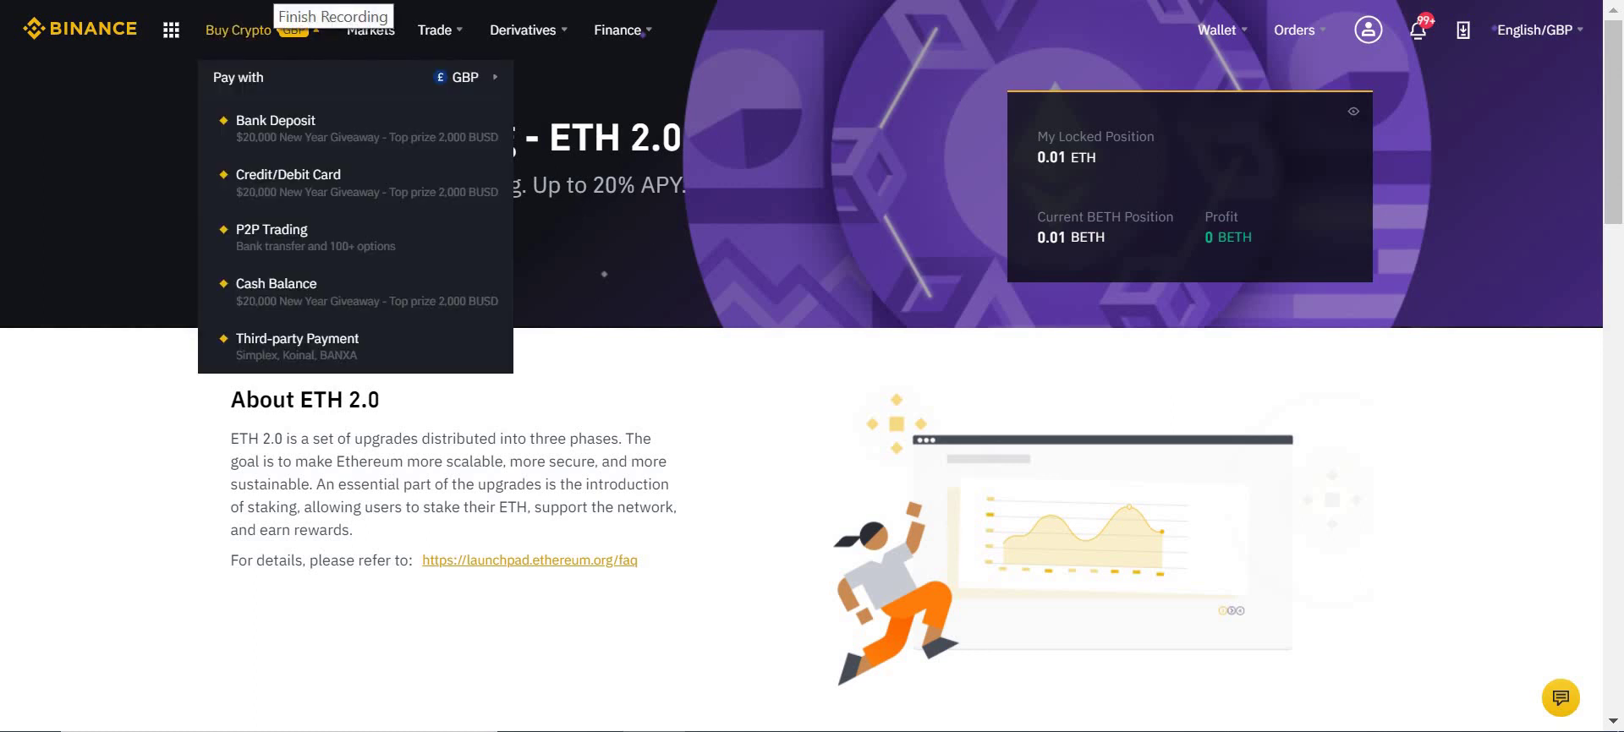